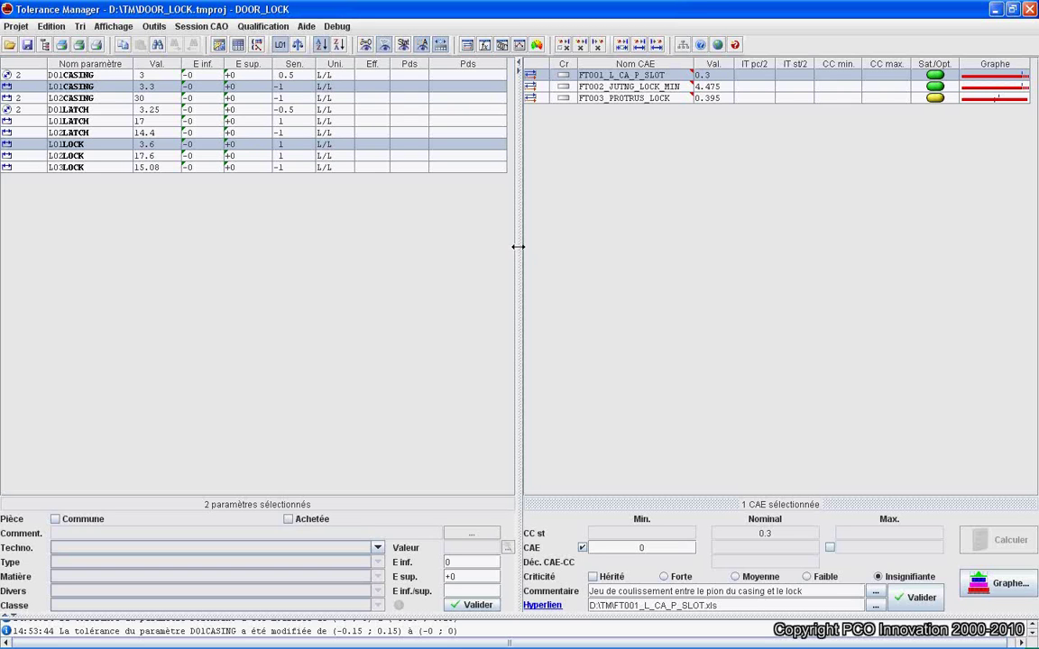
Step: Display the traces of the linear chains FT001_L_CA_P_SLOT and FT002_JUTNG_LOCK_MIN to examine their contributing dimensions
right_click(543, 78)
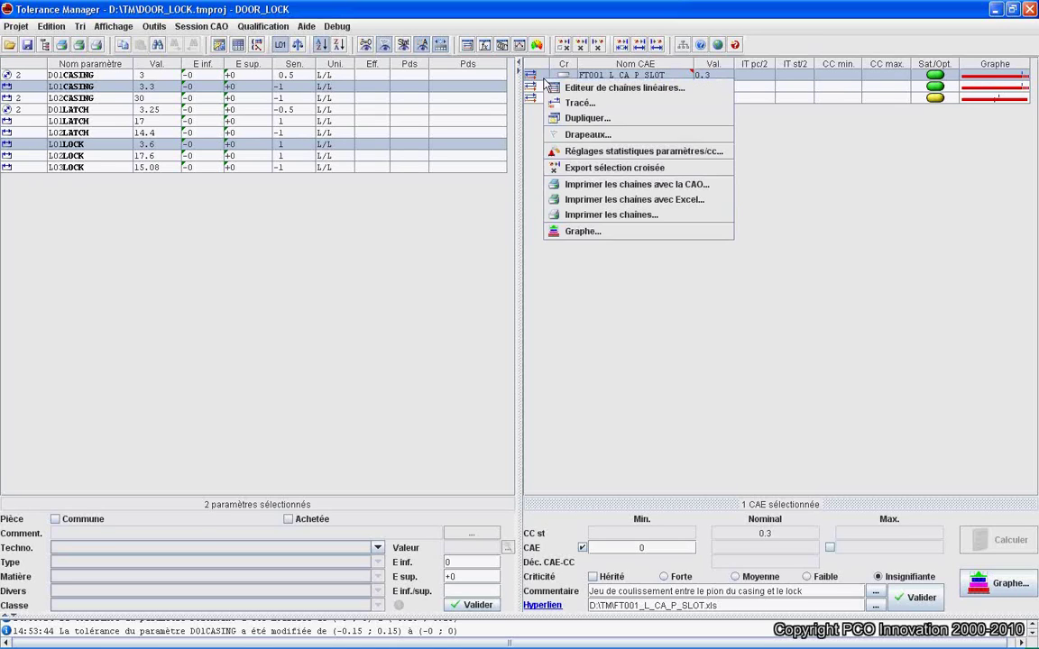
left_click(585, 107)
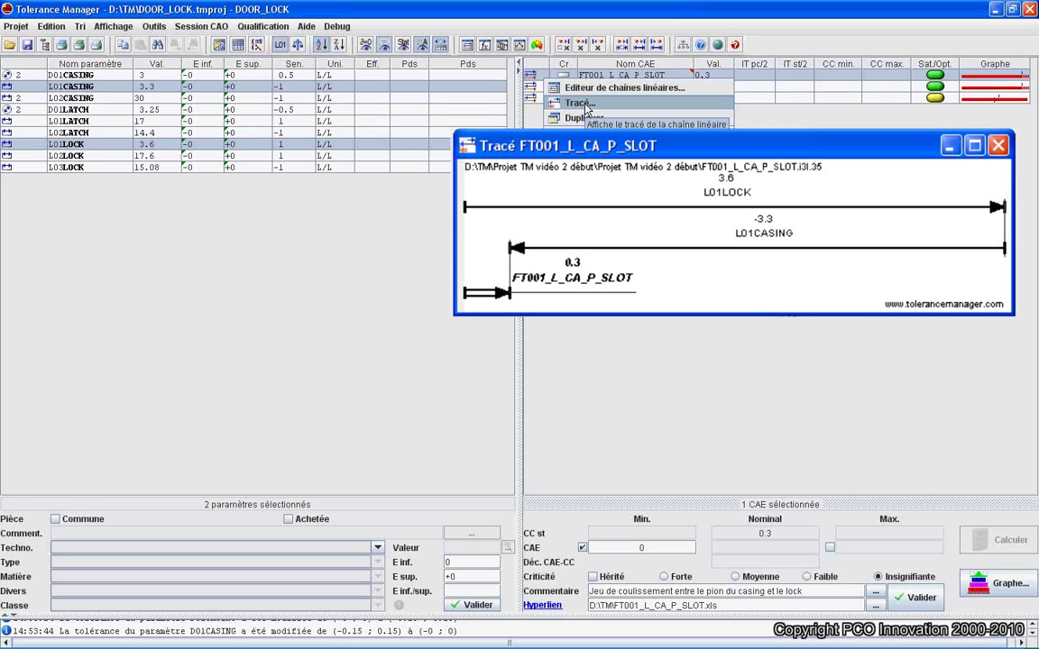
left_click(542, 87)
right_click(543, 94)
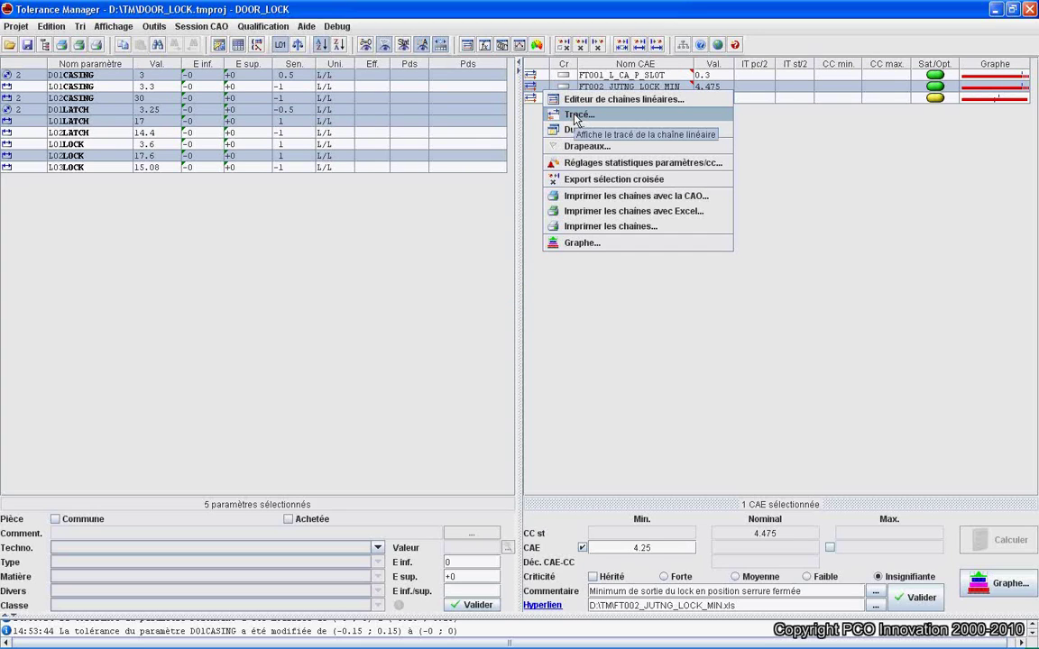
left_click(575, 115)
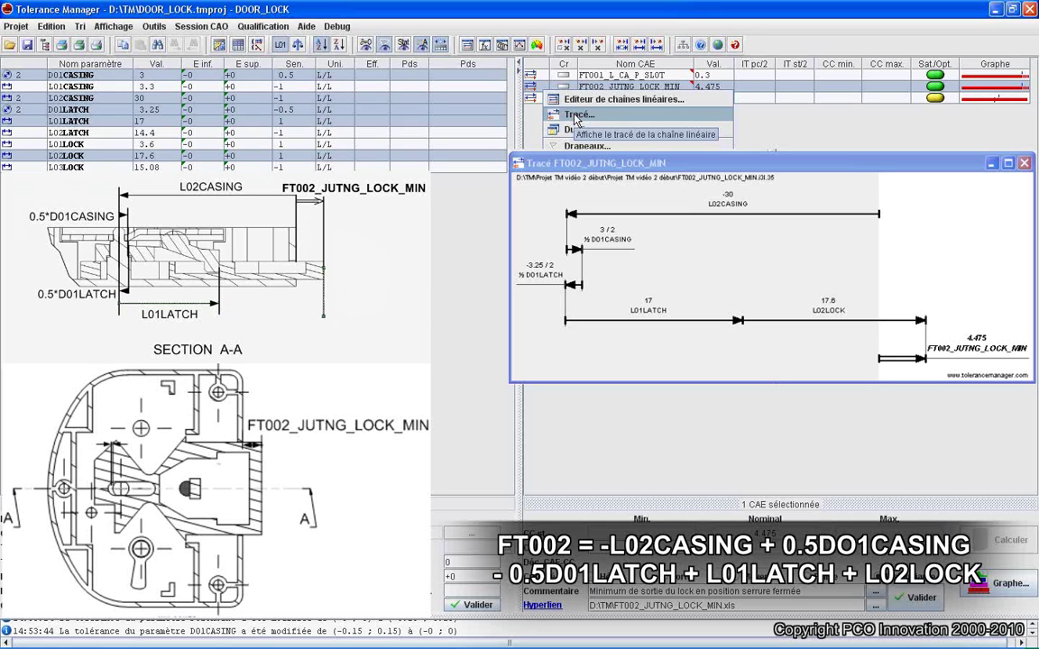
left_click(542, 132)
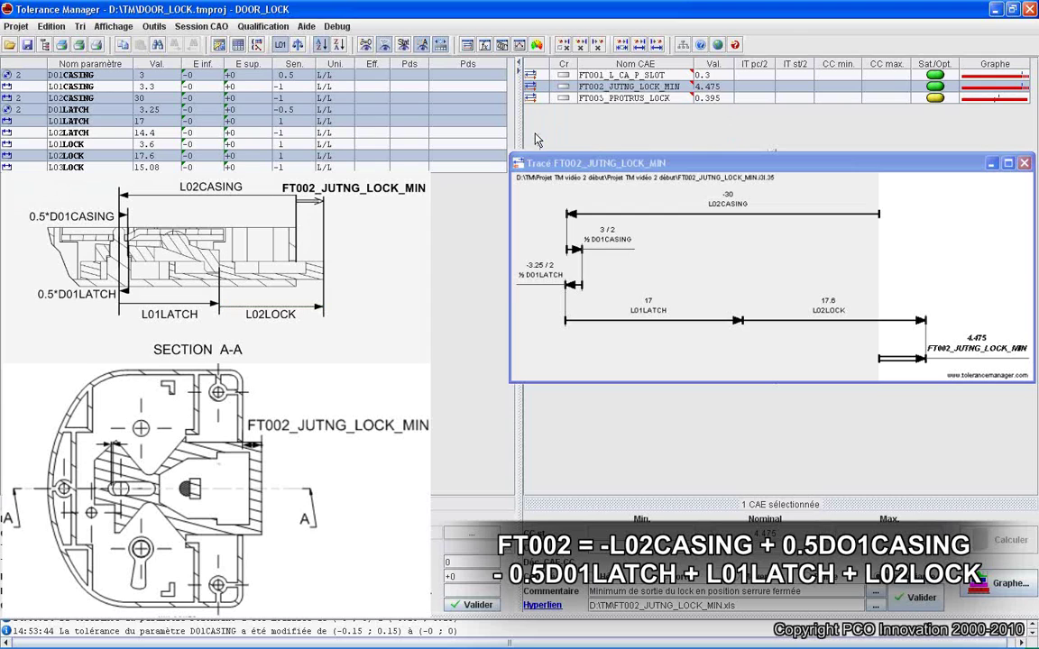
Step: Display the trace of the linear chain FT003_PROTRUS_LOCK to examine its contributing dimensions
left_click(546, 97)
right_click(544, 98)
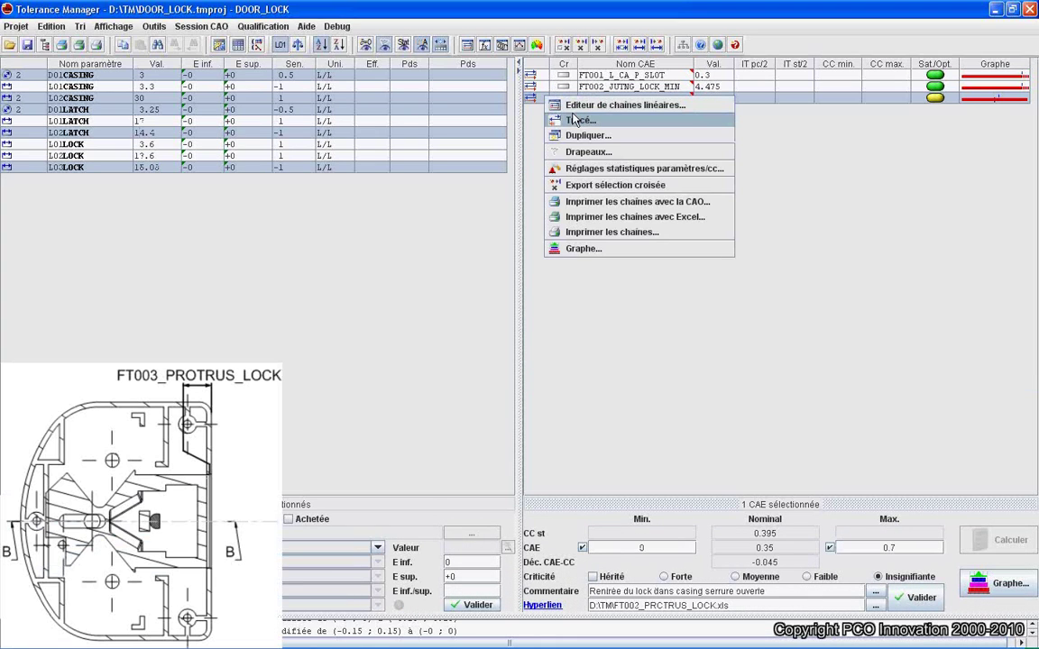
left_click(574, 123)
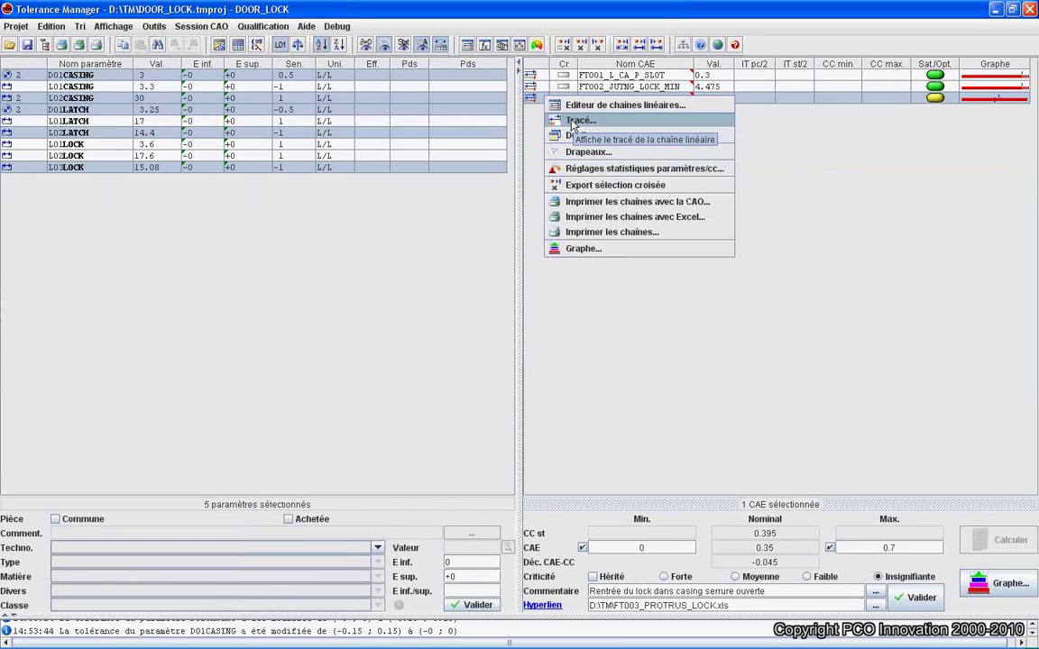
left_click(535, 126)
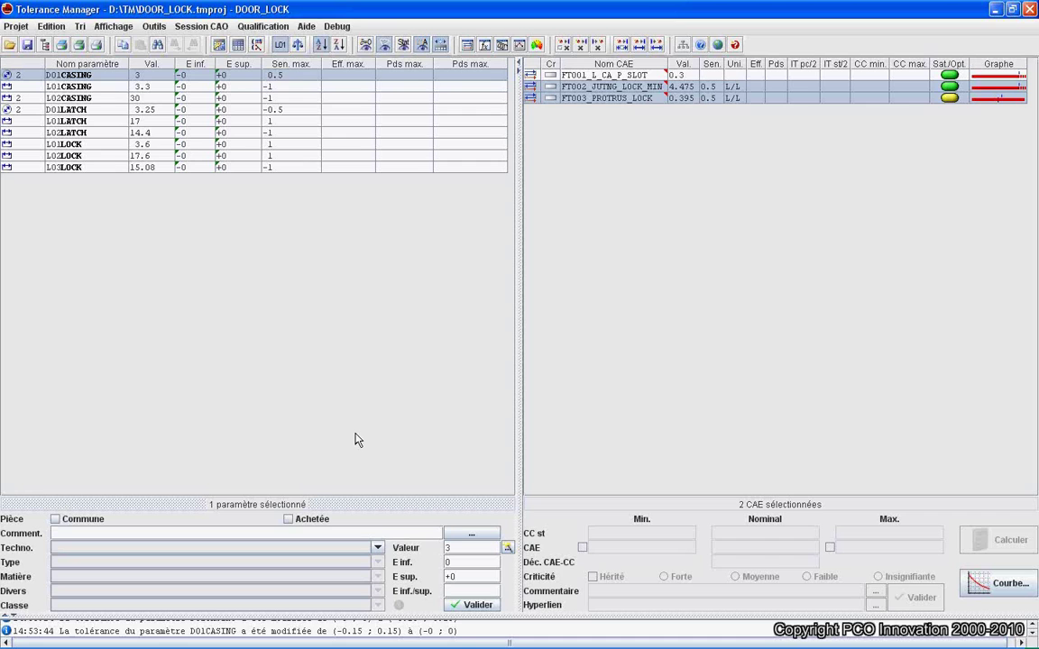
Step: Assign D01CASING the technology Moulage plastique NF T 58-000, type Cote sans plan de joint, material Plastique Categorie 4 and class Normale
left_click(378, 548)
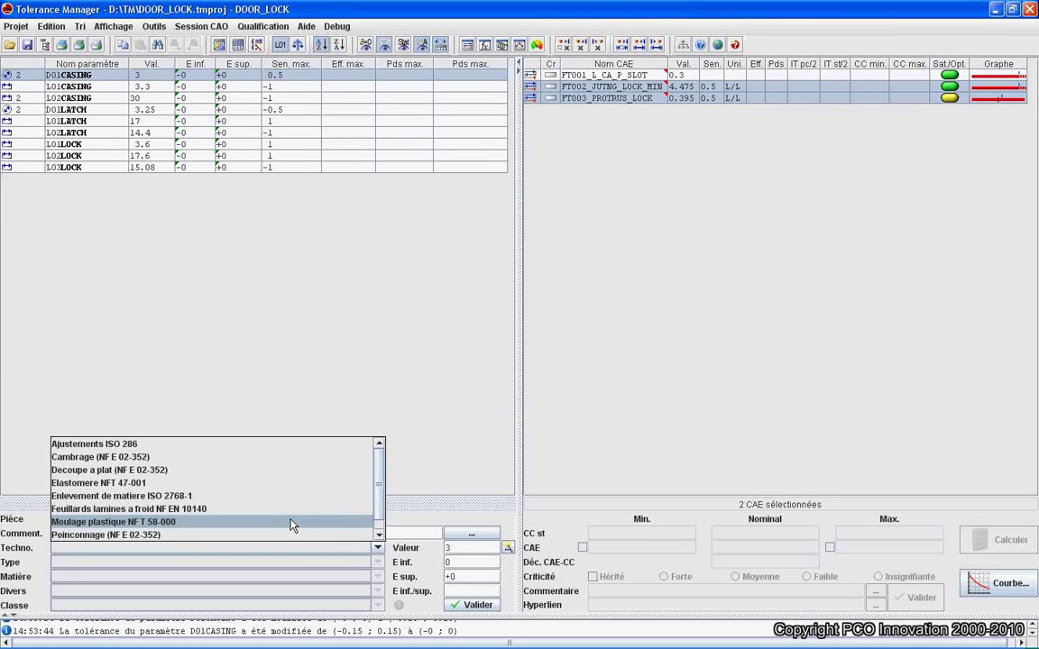
left_click(292, 523)
left_click(377, 562)
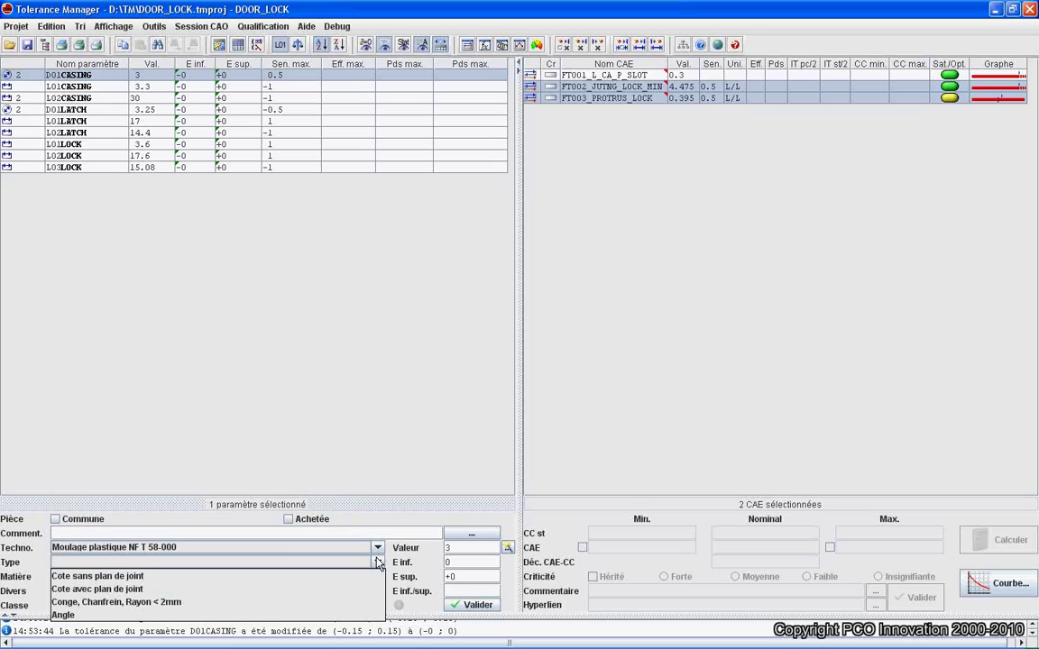
left_click(367, 578)
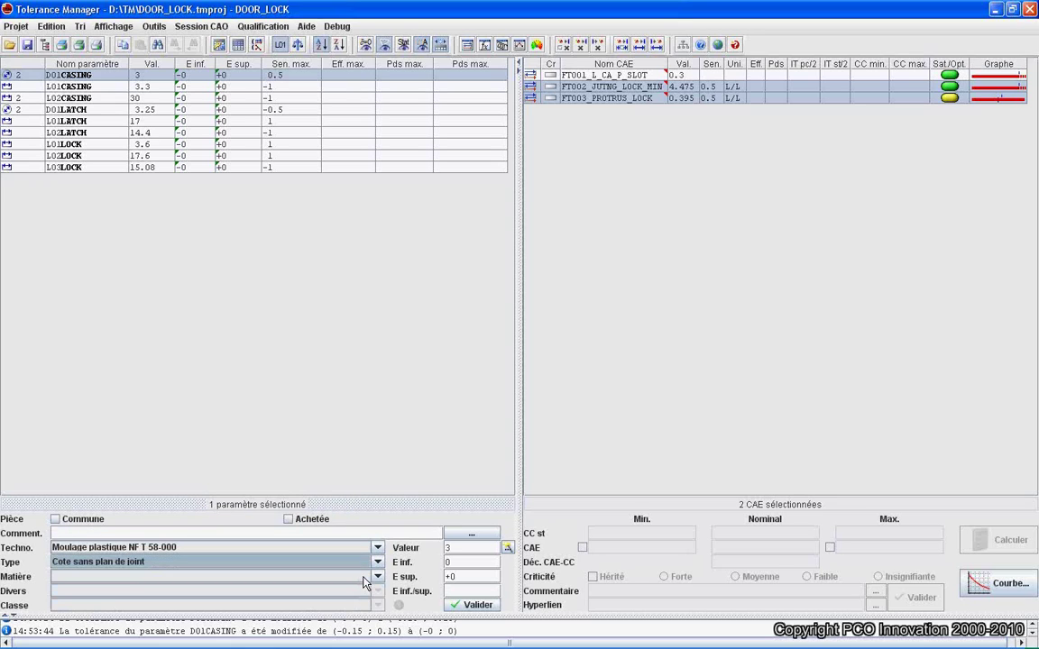
left_click(378, 578)
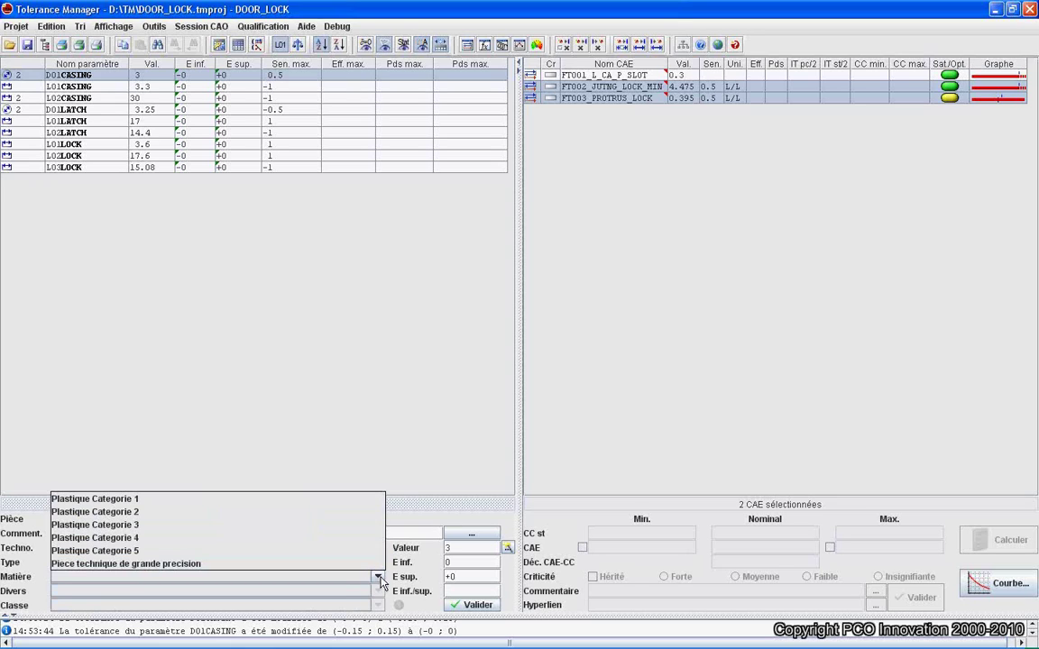
left_click(327, 537)
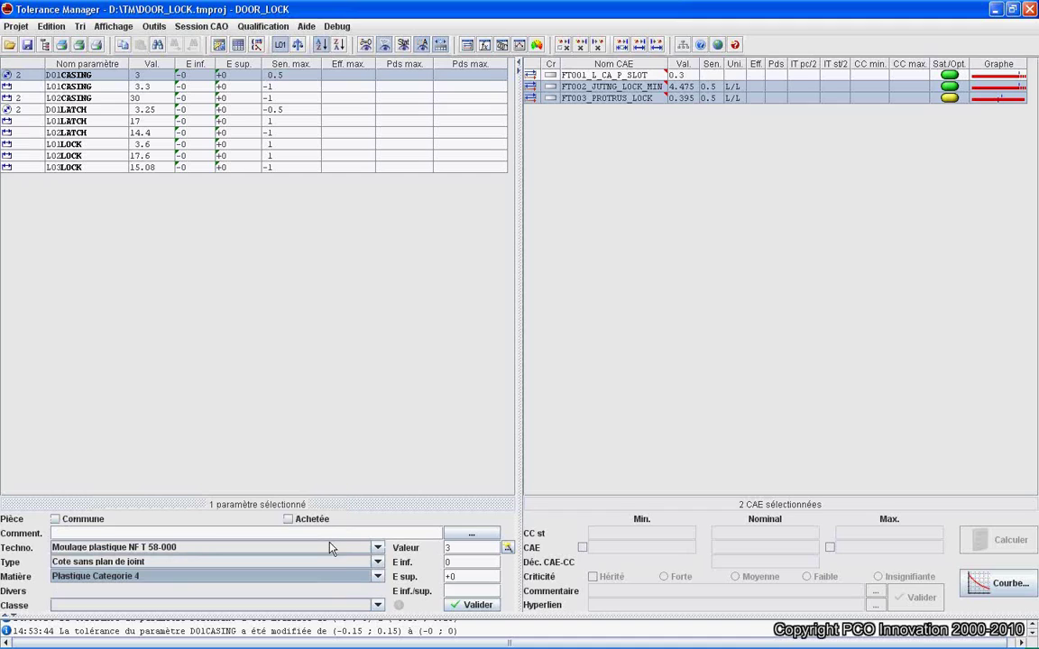
left_click(376, 605)
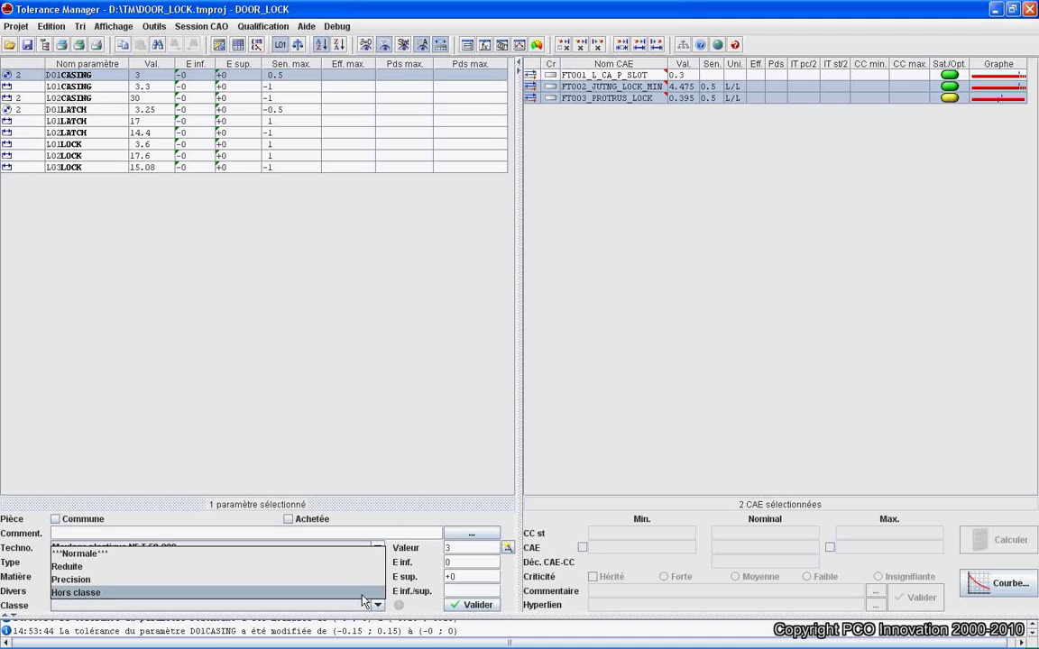
left_click(334, 556)
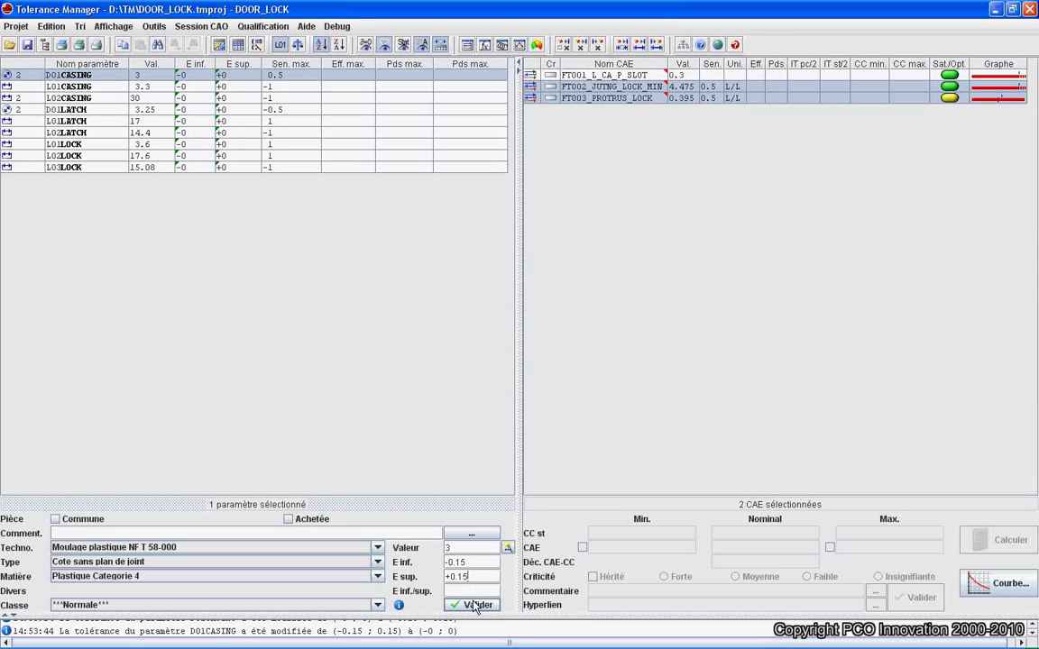
left_click(475, 605)
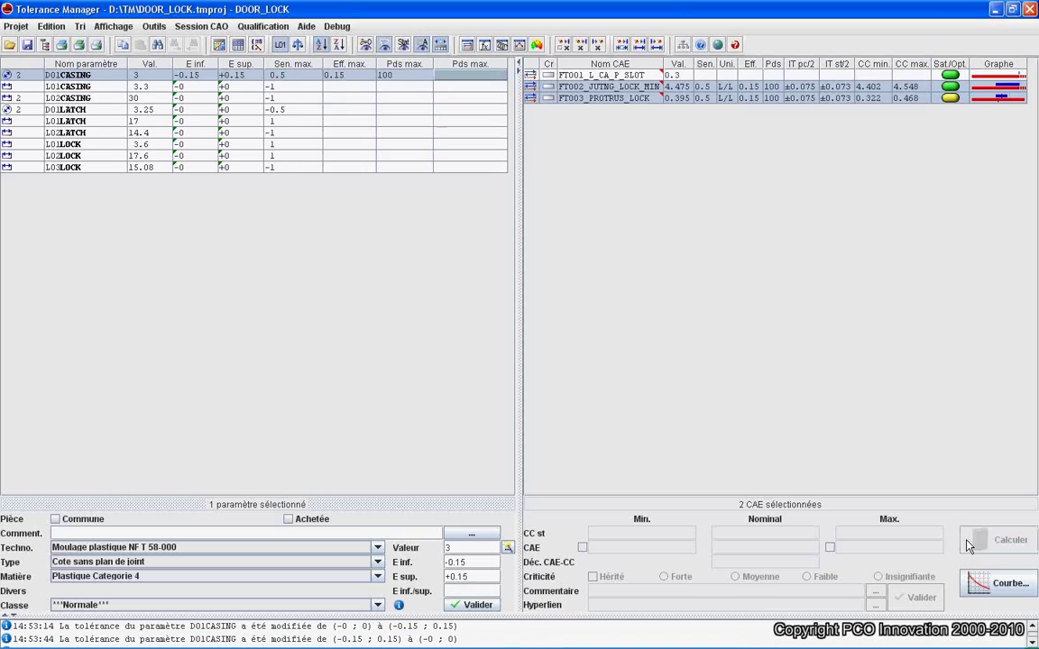
Step: Copy the tolerances of D01CASING to the parameters L01CASING through L02LATCH and recalculate the chains
right_click(303, 83)
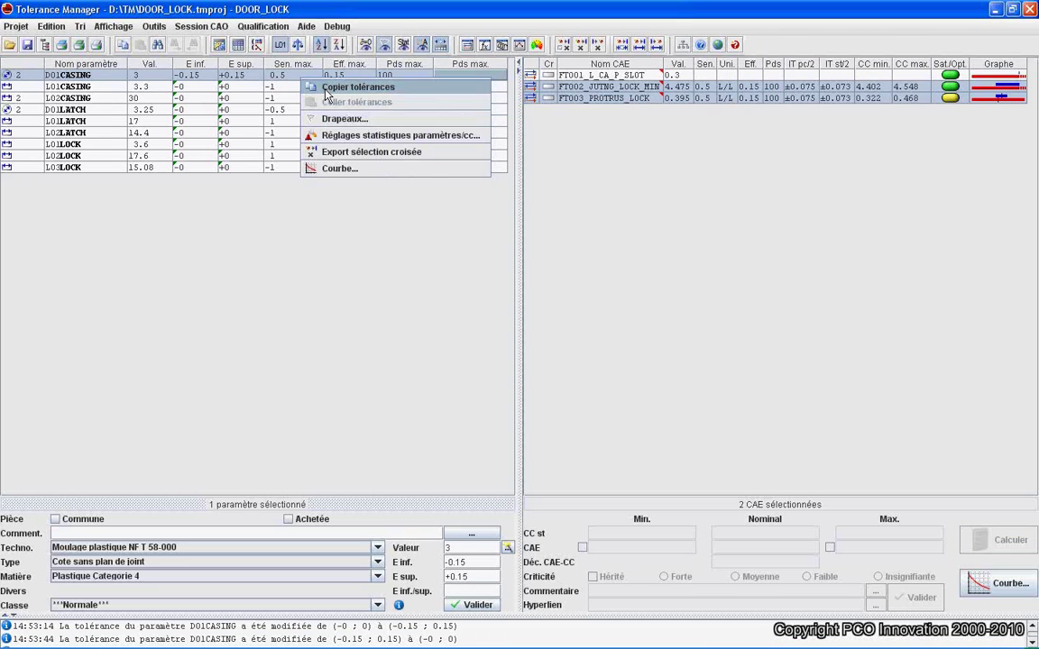
left_click(324, 89)
left_click(127, 86)
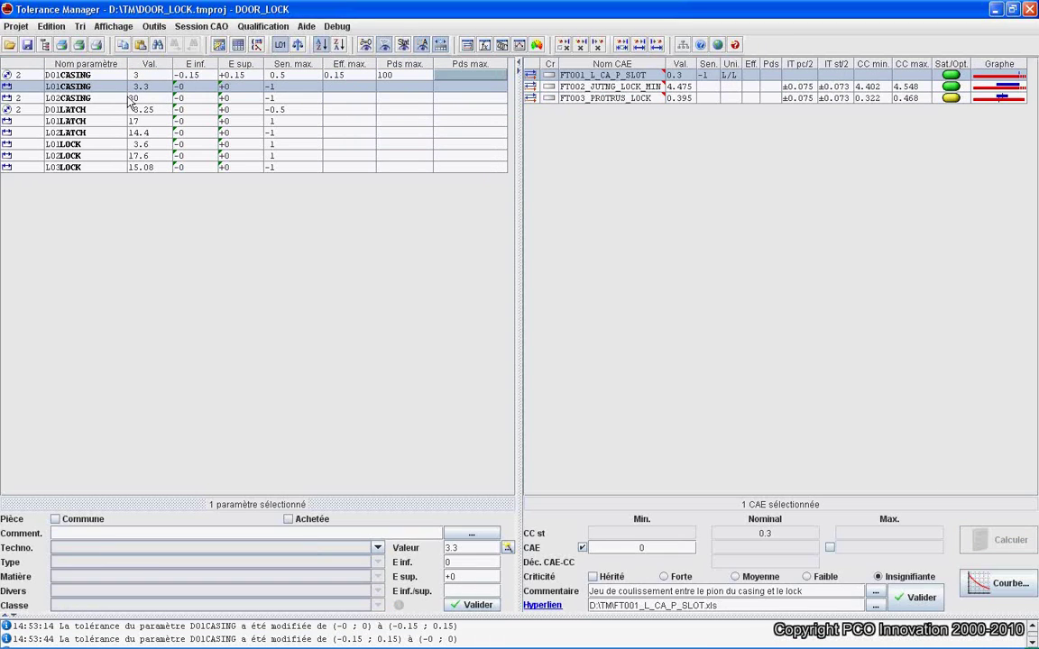
left_click(129, 99, "shift")
left_click(120, 132, "shift")
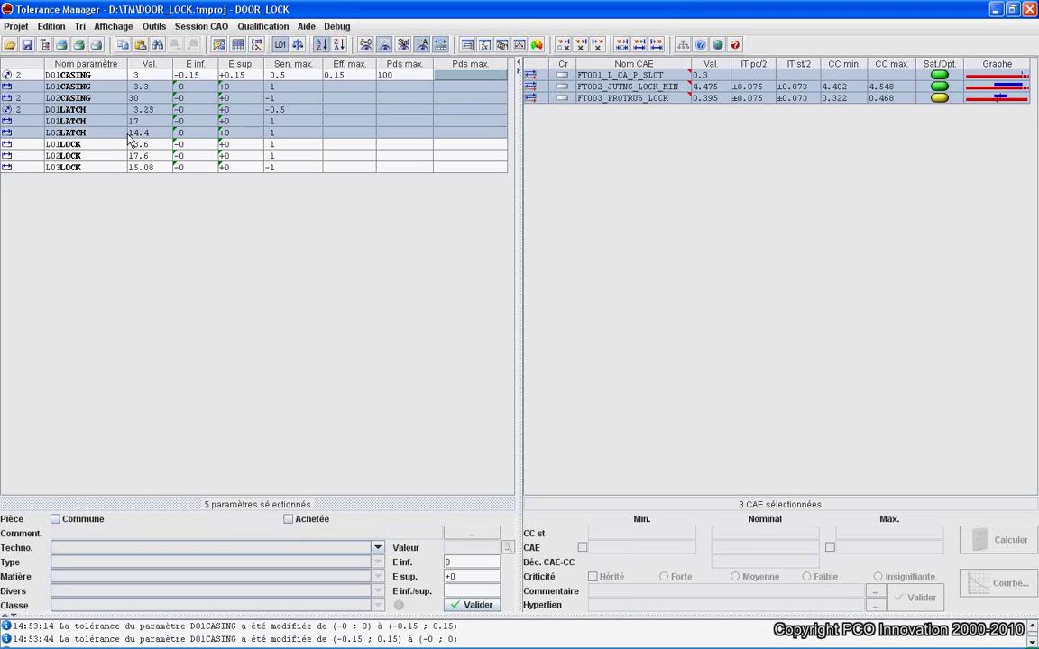
right_click(127, 134)
left_click(183, 159)
left_click(1008, 541)
Step: Assign the three LOCK parameters technology Enlevement de matiere ISO 2768-1, type Lineaire and class Grossiere, and recalculate the chains
left_click(189, 144)
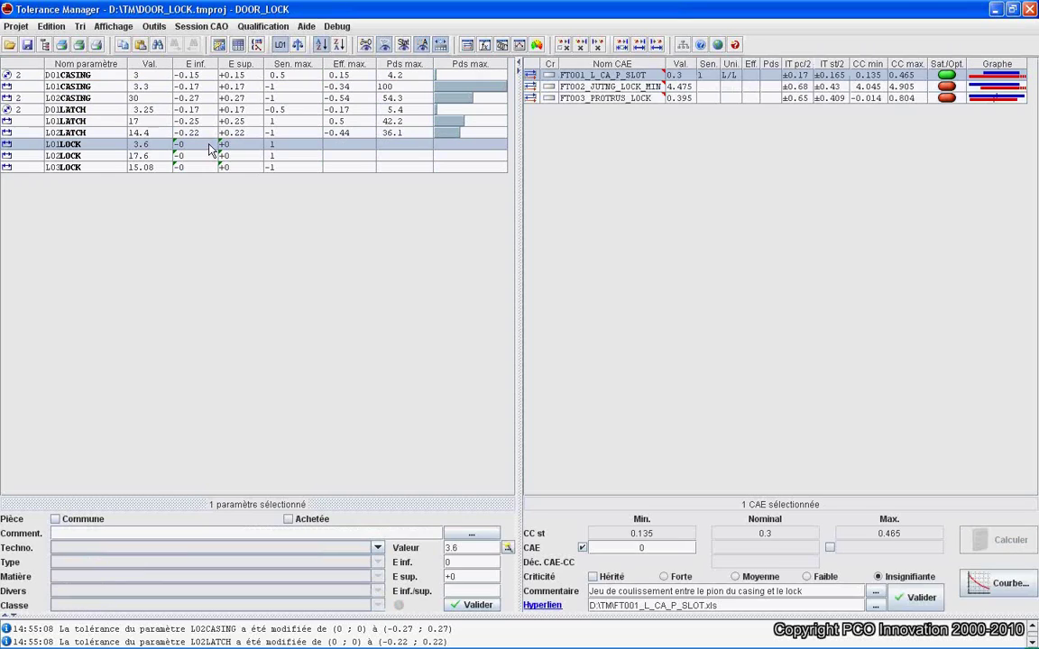
left_click(378, 548)
left_click(289, 496)
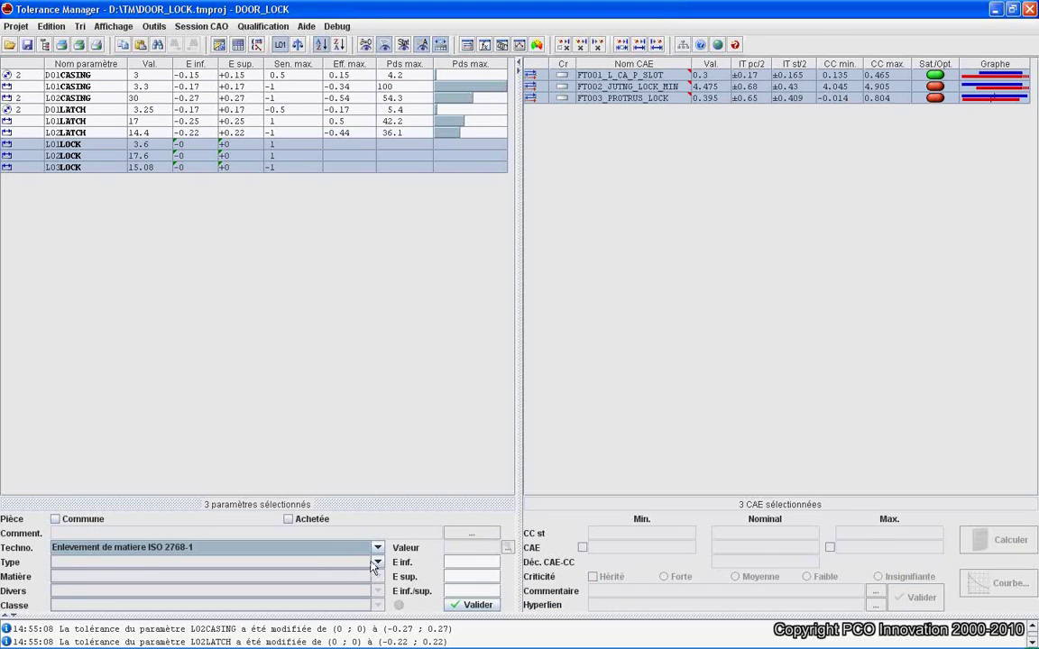
left_click(378, 562)
left_click(371, 578)
left_click(378, 605)
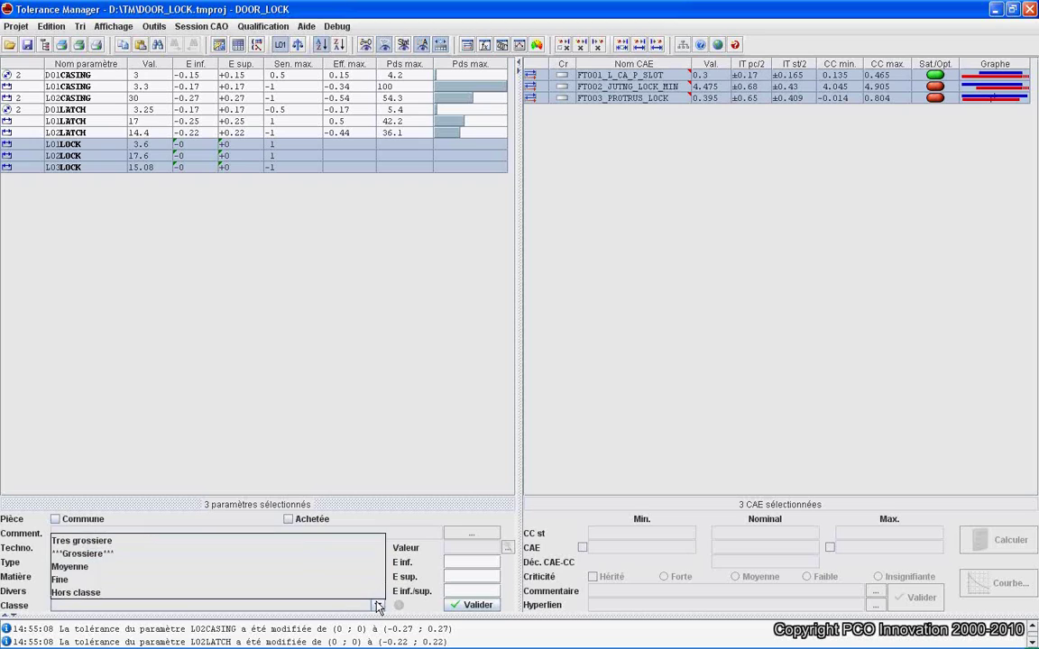
left_click(327, 553)
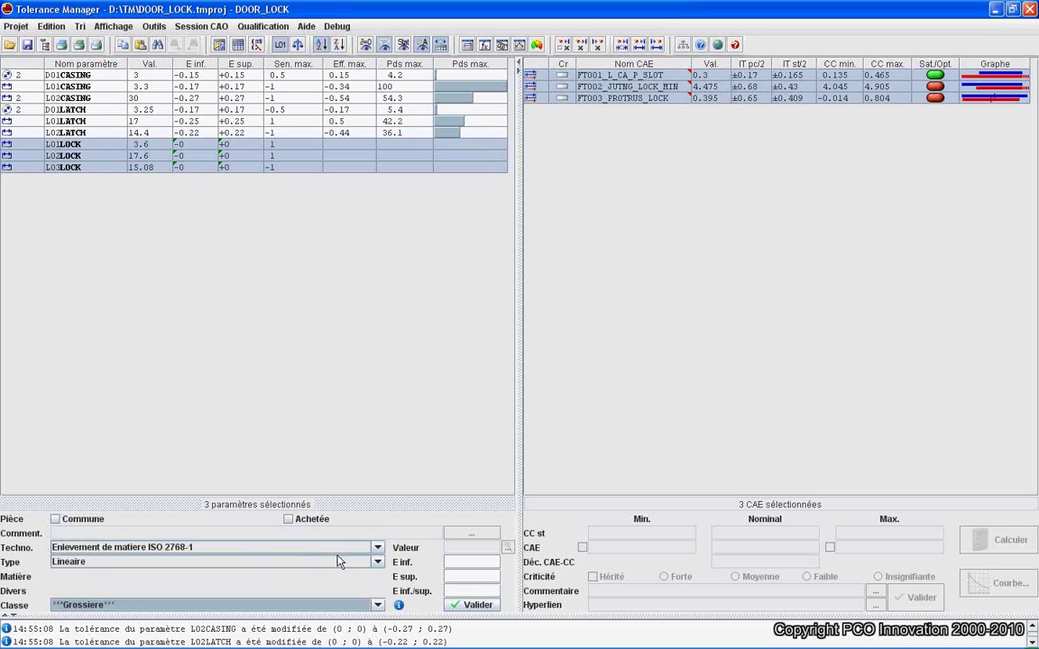
left_click(460, 606)
left_click(998, 540)
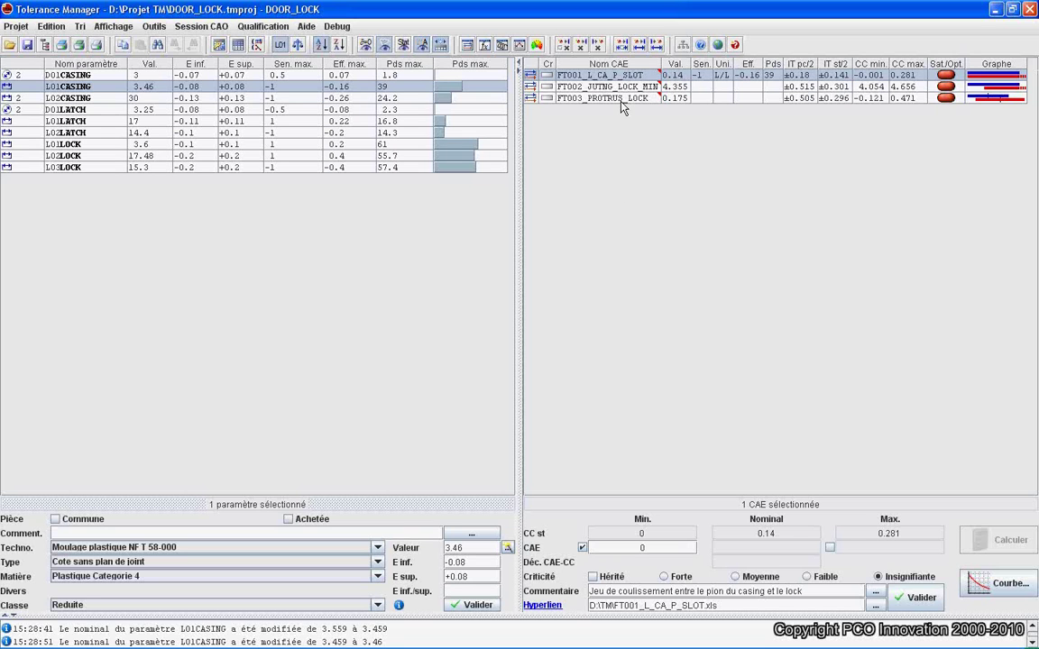
Step: Display the distribution graphs of all three CAE to examine how each is centred, and close them
left_click(621, 100, "shift")
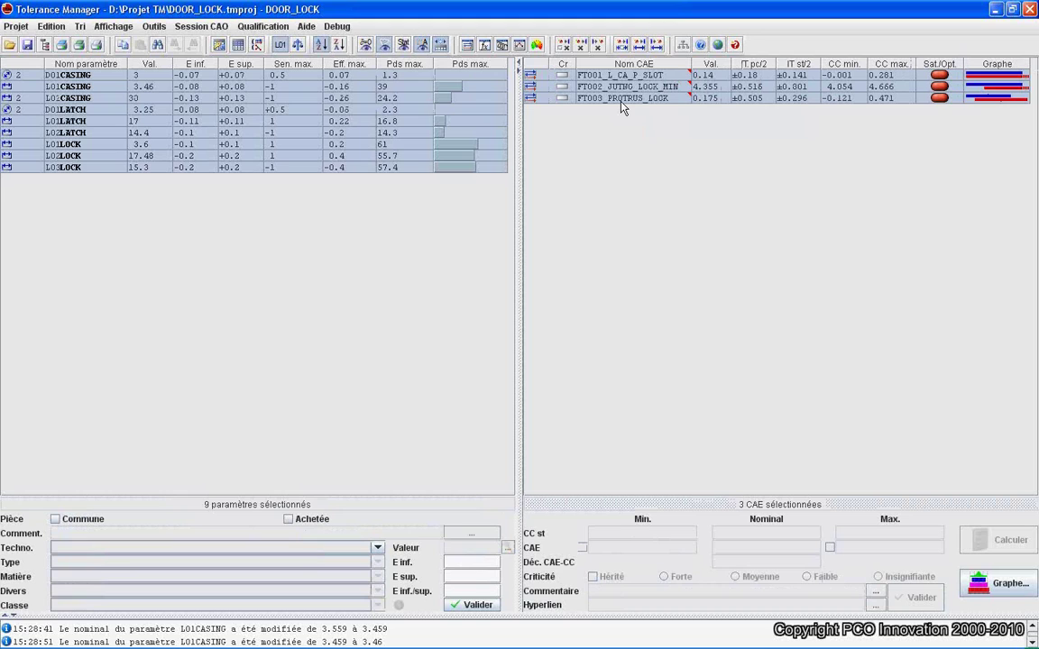
right_click(621, 103)
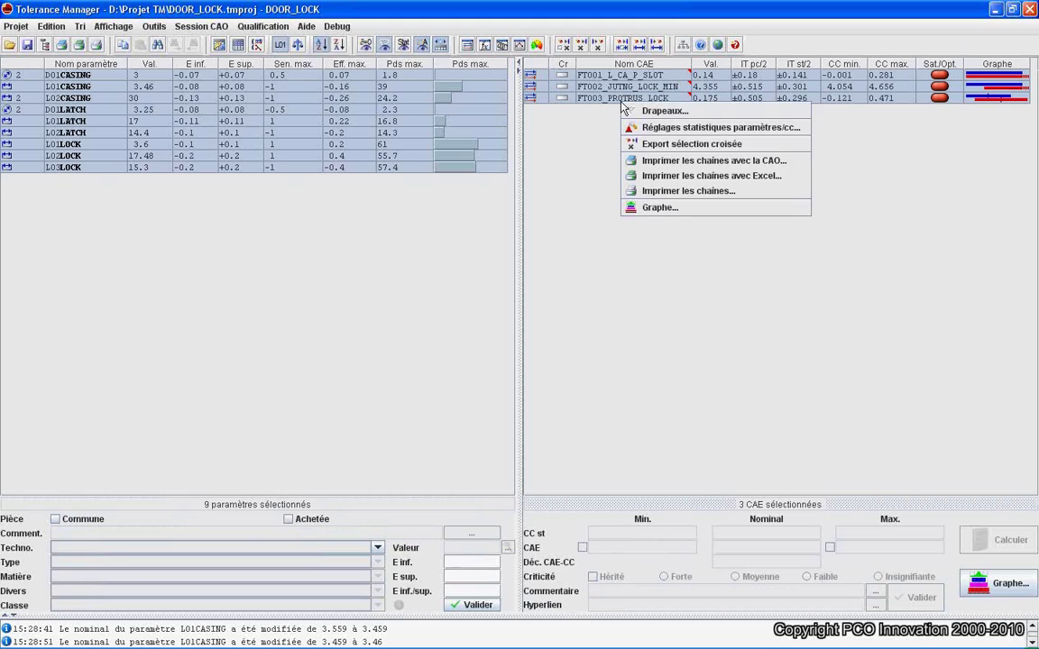
left_click(651, 208)
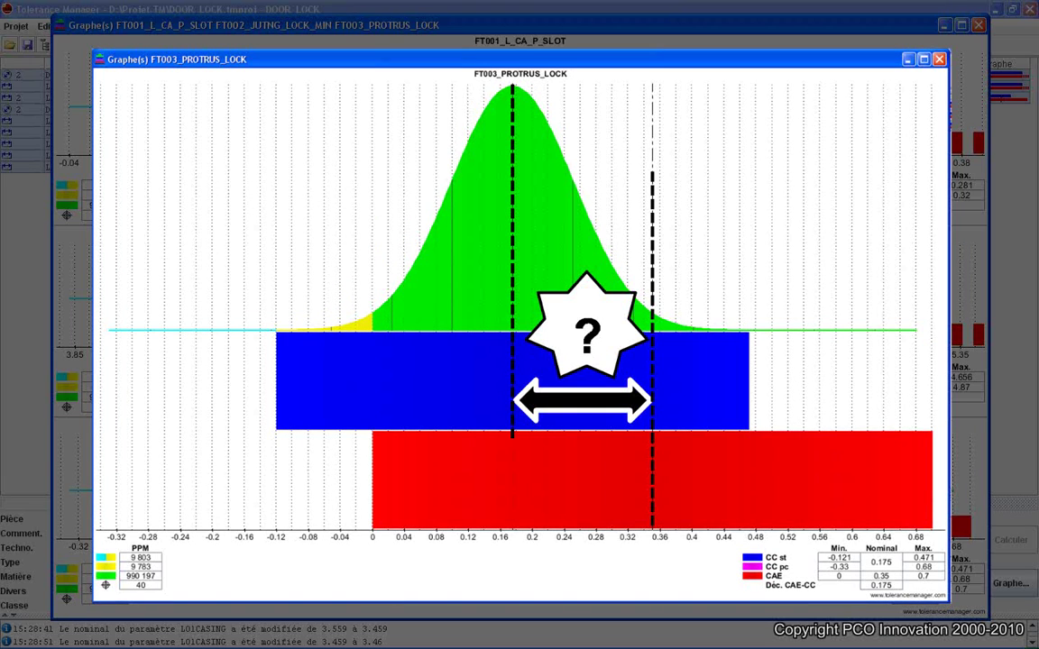
left_click(978, 26)
left_click(979, 26)
Step: Set the nominal value of L03LOCK to 15.12 using the value assistant's centred proposal for FT003_PROTRUS_LOCK
left_click(410, 166)
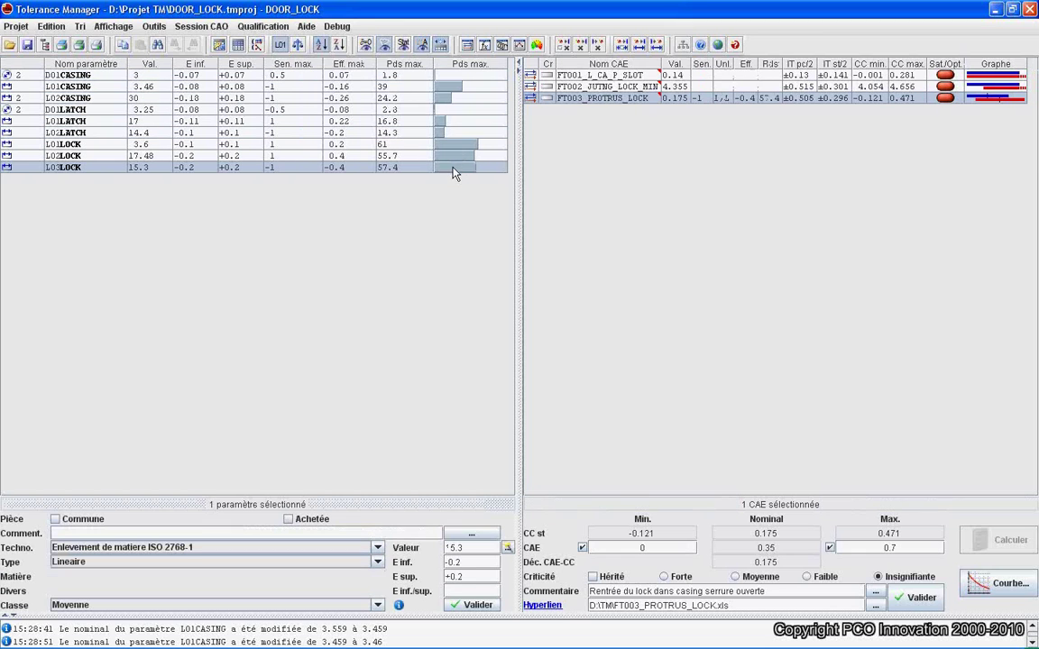
left_click(508, 547)
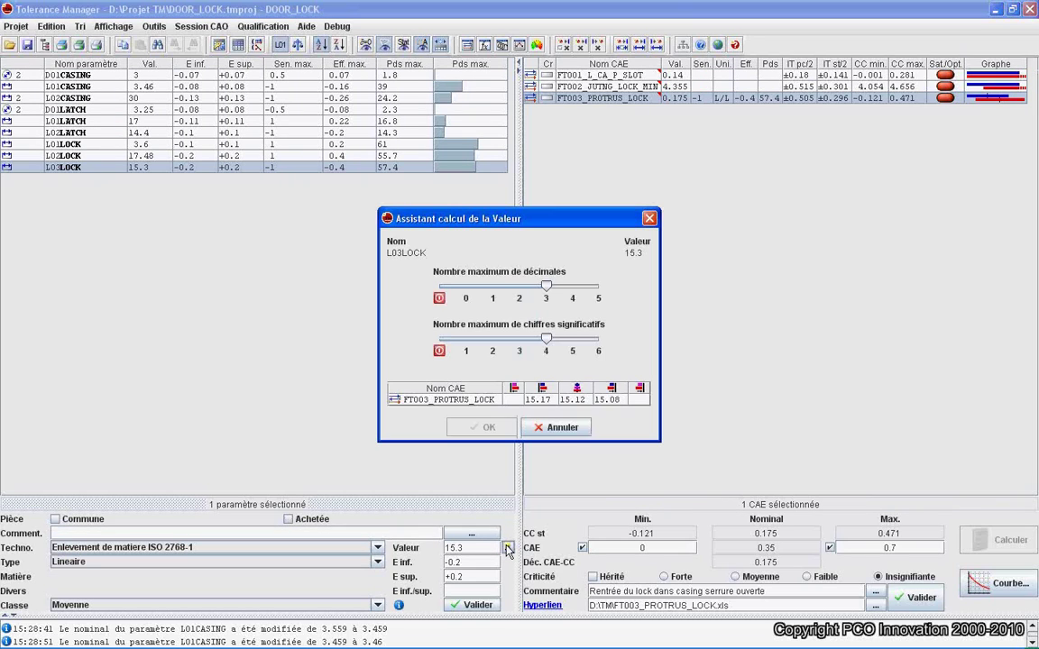
left_click(573, 403)
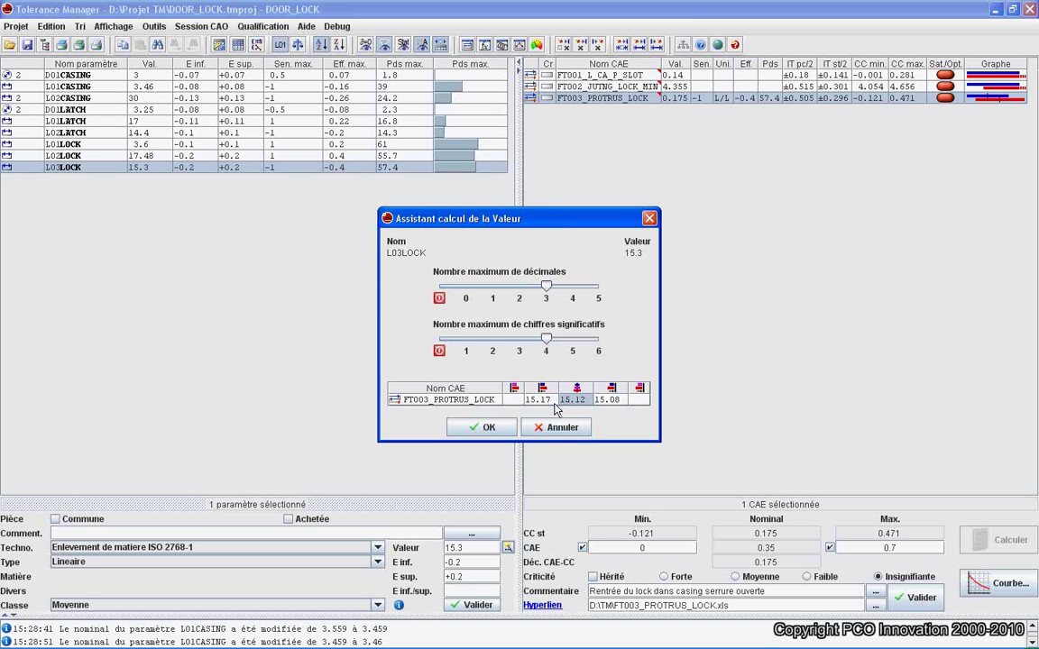
left_click(488, 428)
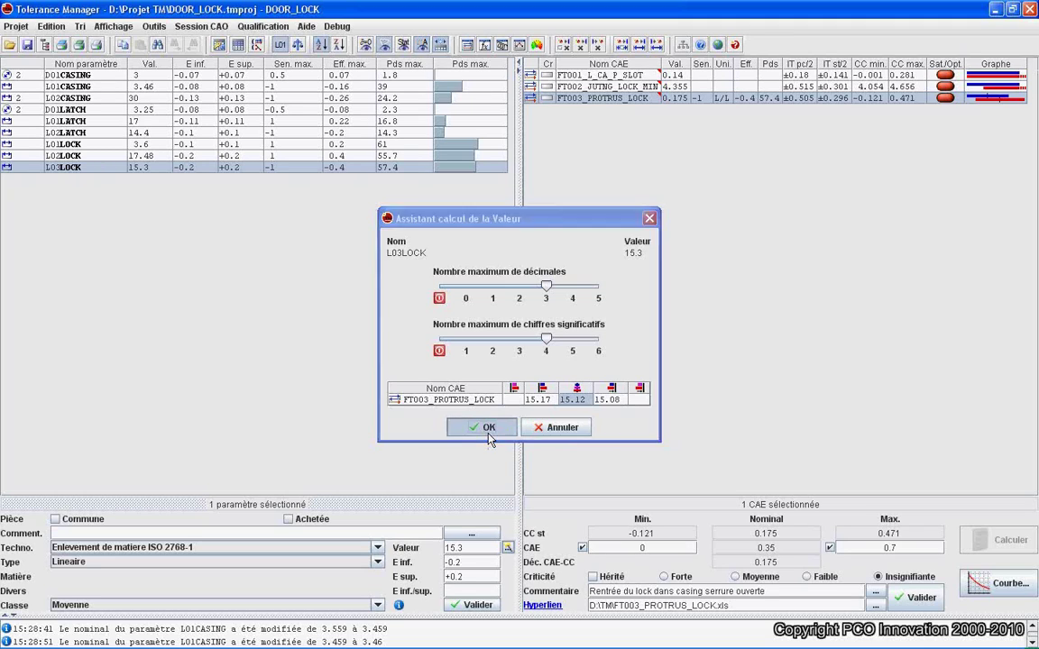
left_click(478, 605)
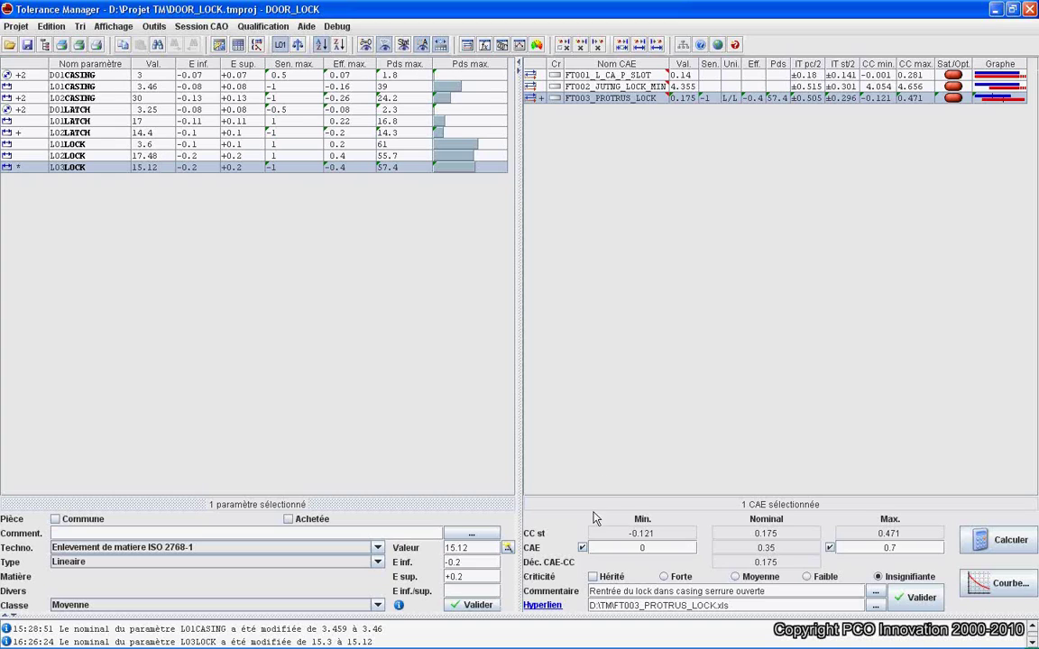
Step: Recalculate the chains and display the distribution graph of FT003_PROTRUS_LOCK
left_click(963, 539)
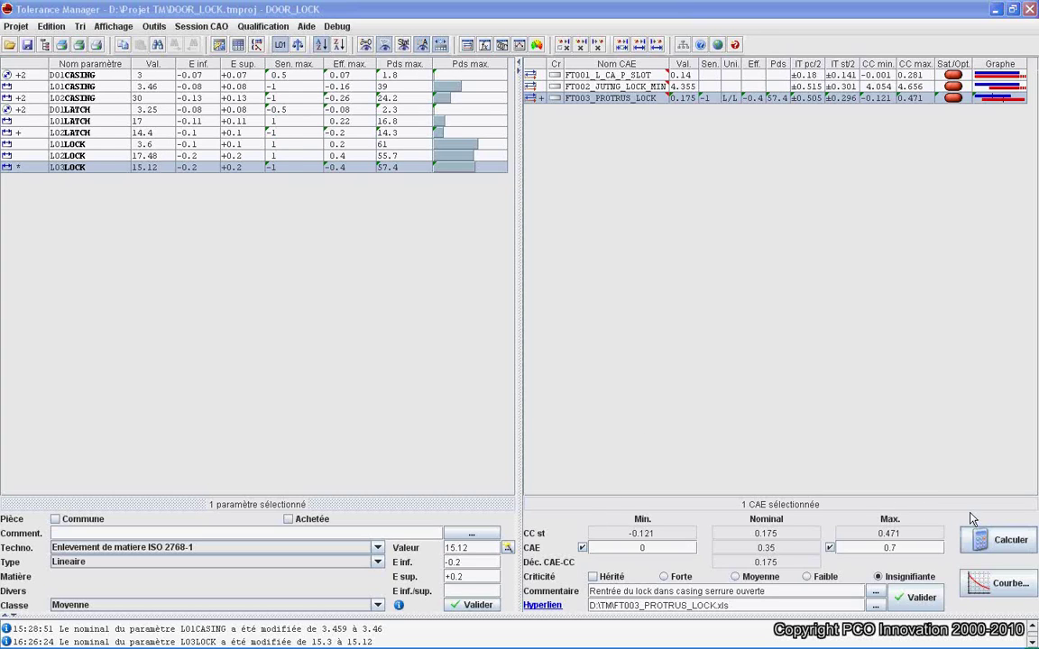
right_click(838, 107)
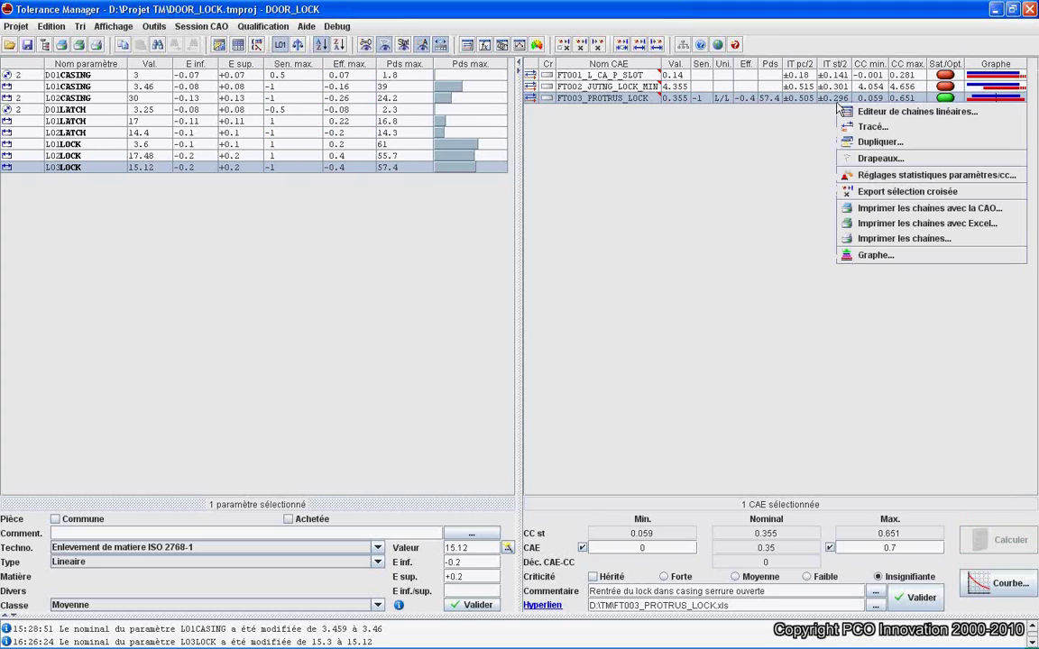
left_click(859, 258)
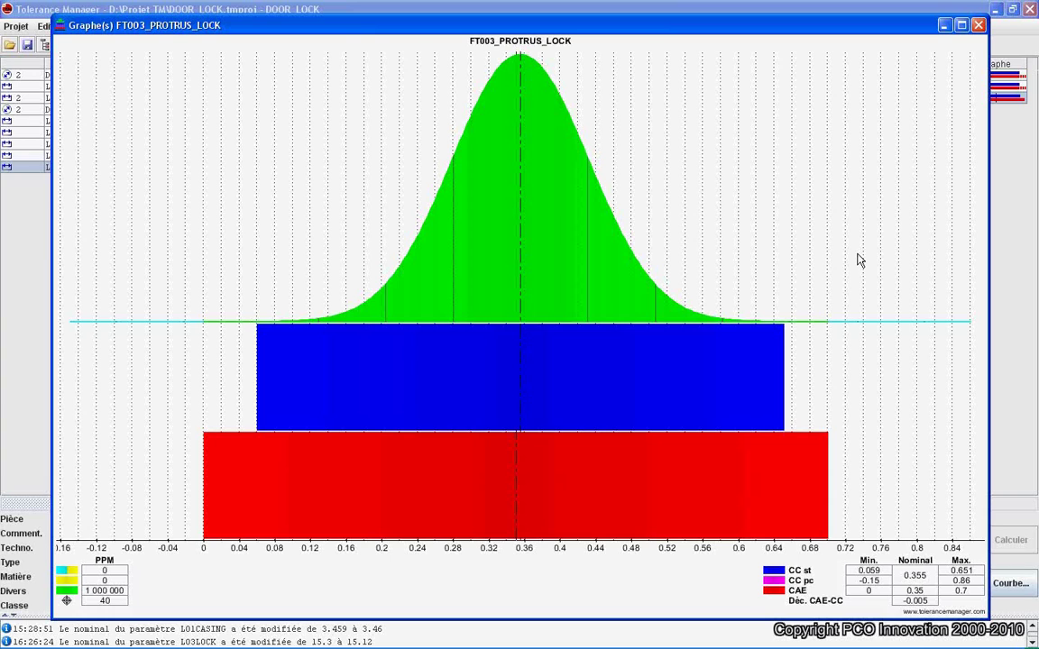
Step: Set the nominal value of L01LATCH to 17.2 using the value assistant's proposal for FT002_JUTNG_LOCK_MIN, and recalculate the chains
left_click(979, 25)
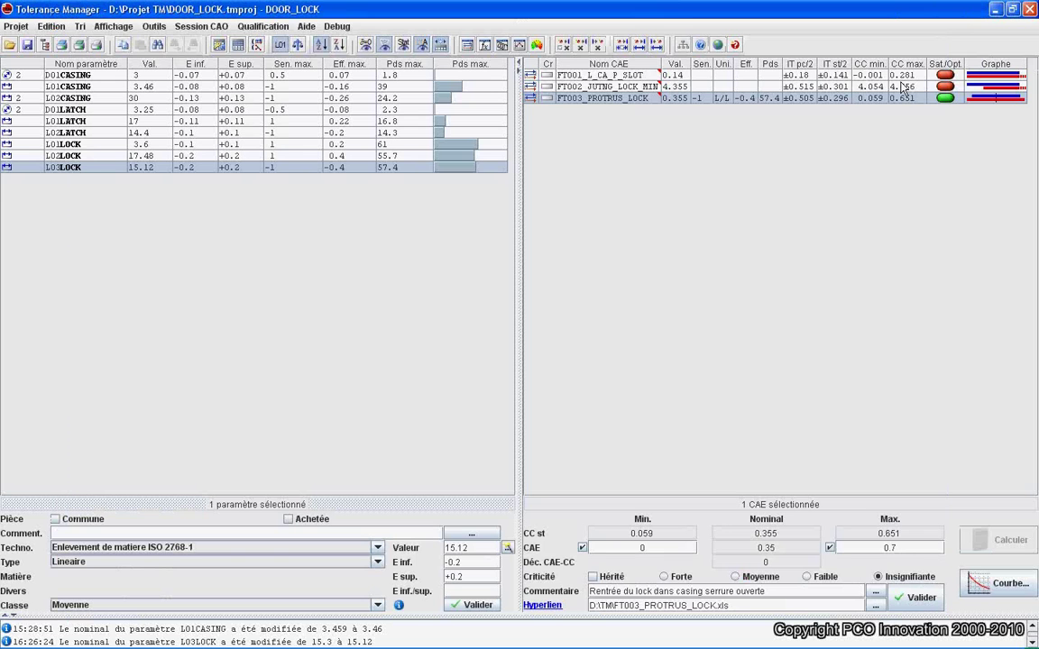
left_click(901, 84)
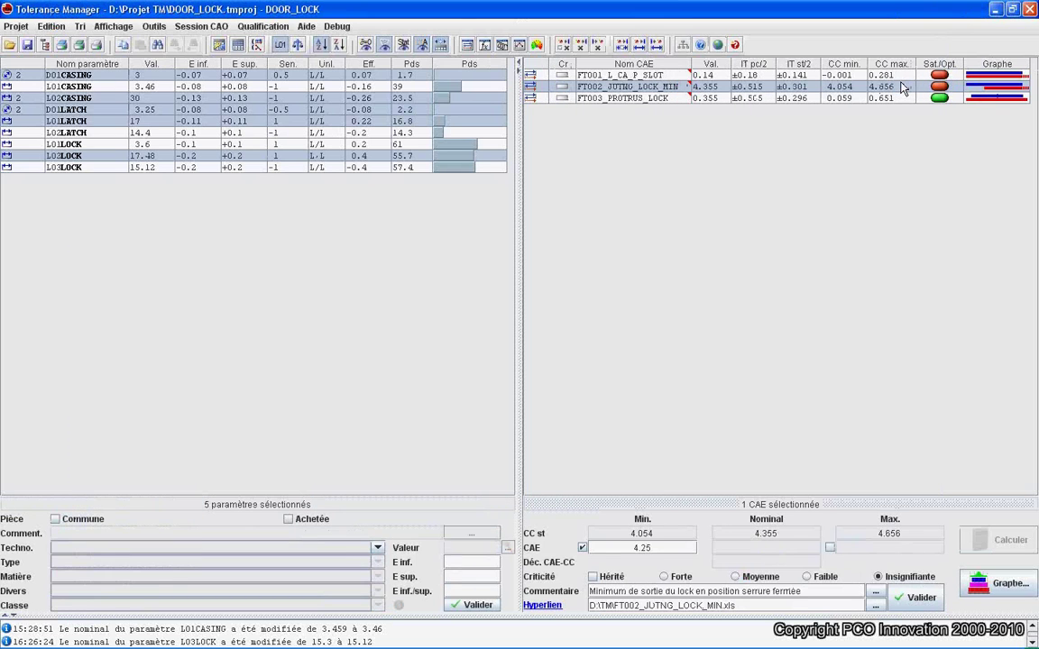
left_click(495, 123)
left_click(508, 547)
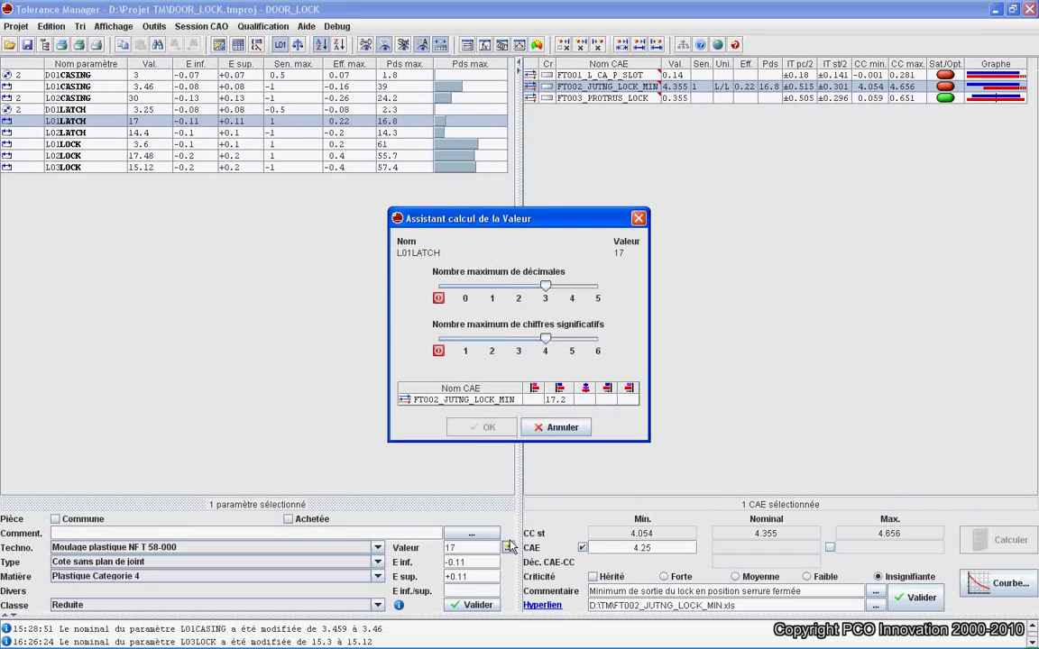
left_click(559, 401)
left_click(484, 427)
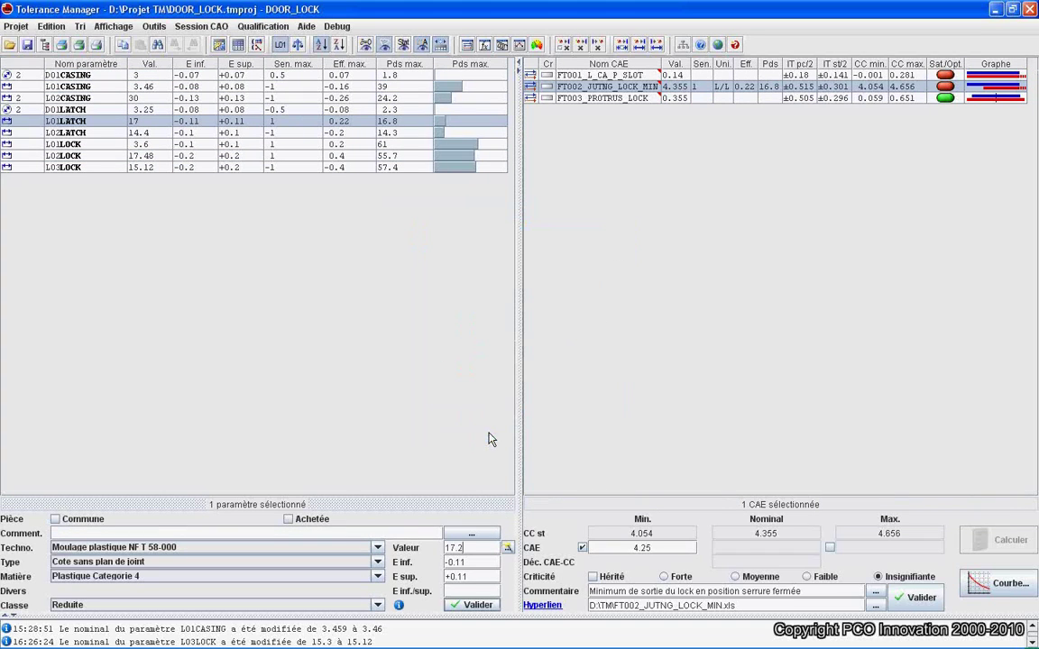
left_click(476, 605)
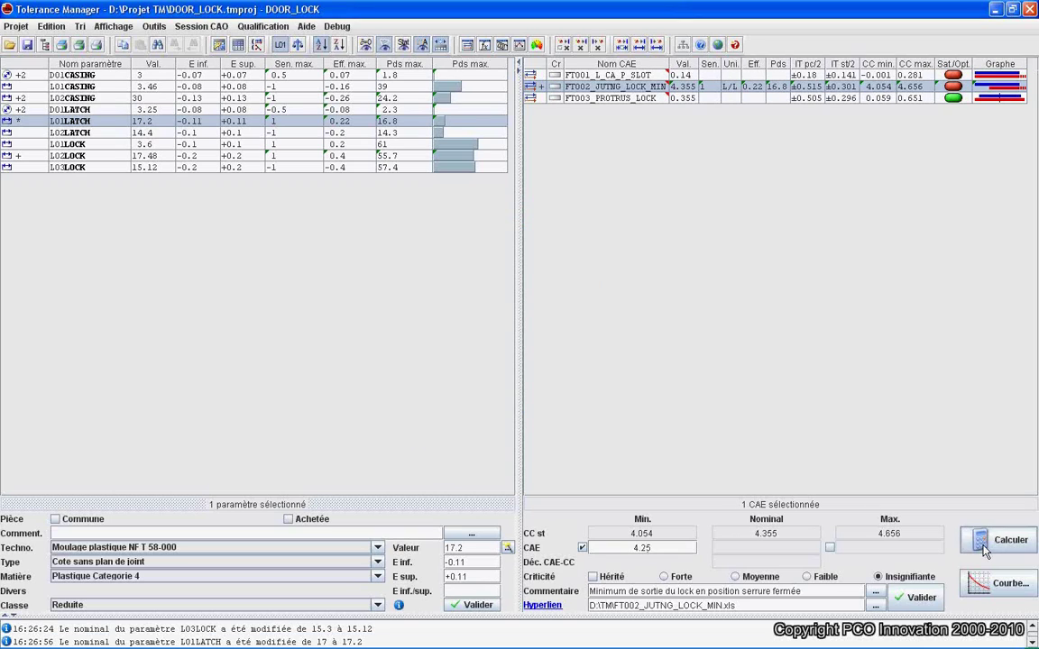
left_click(985, 552)
Step: Set the nominal value of L01LOCK to 3.601 using the value assistant's proposal for FT001_L_CA_P_SLOT, and recalculate the chains
left_click(752, 78)
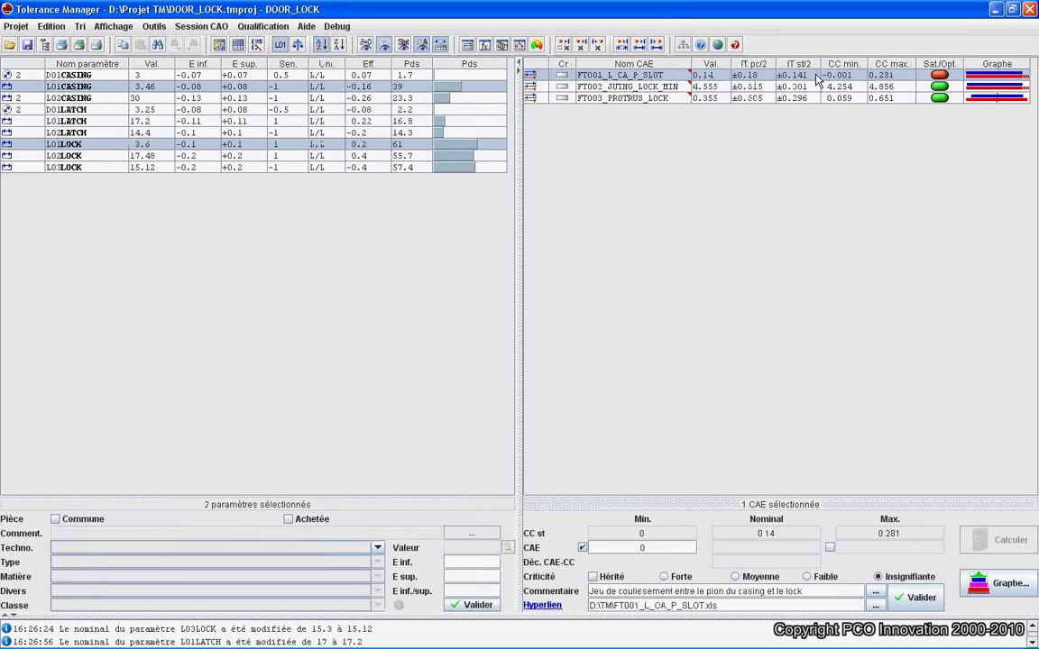
left_click(483, 145)
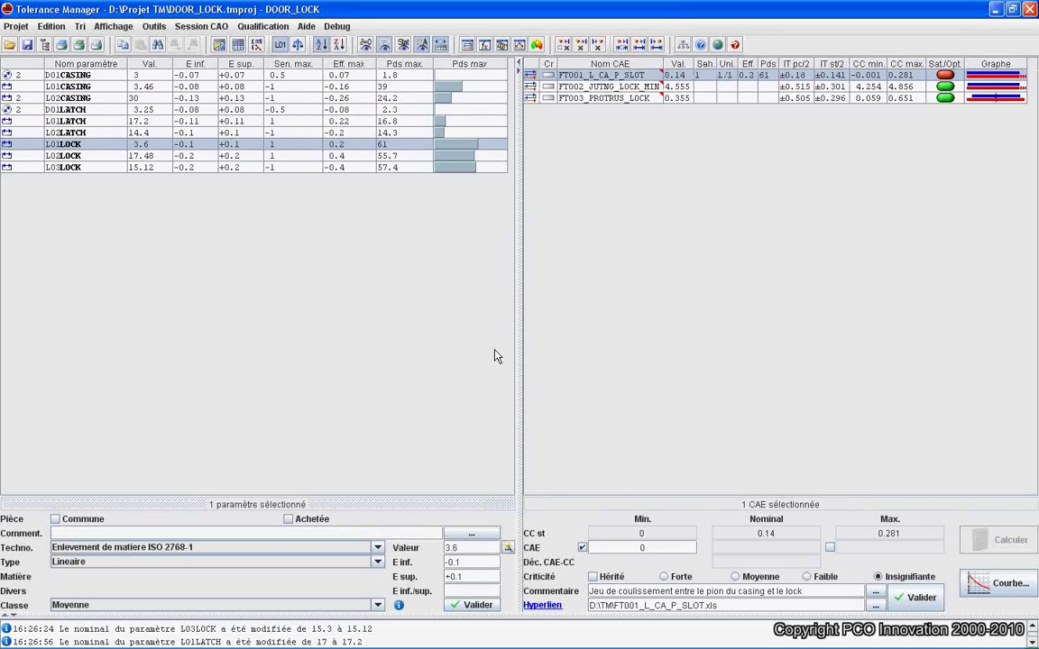
left_click(508, 547)
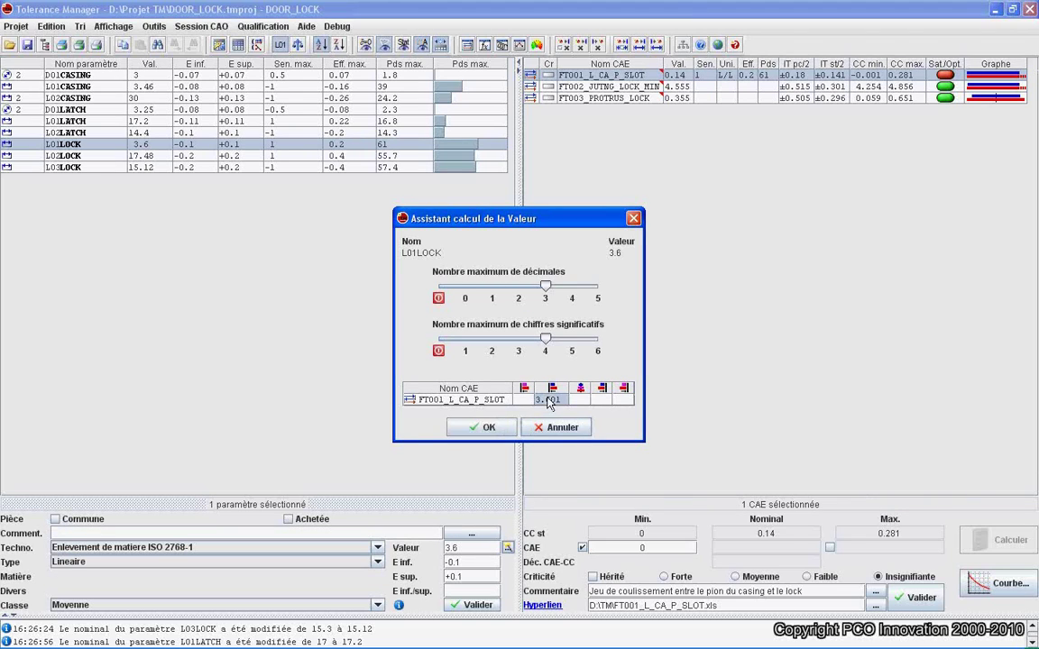
left_click(488, 430)
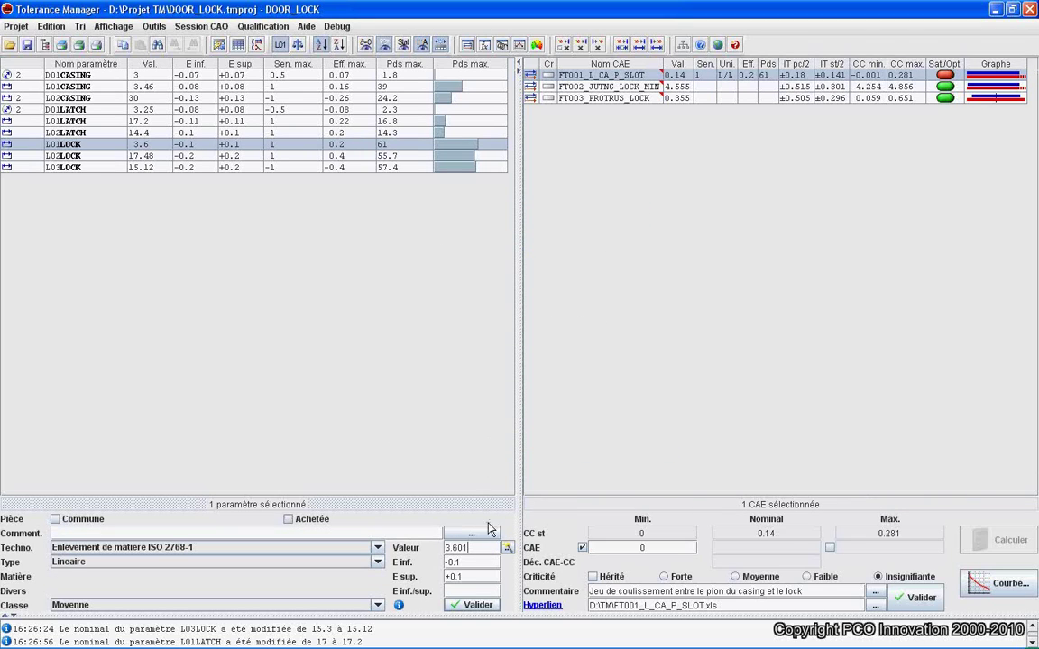
left_click(490, 610)
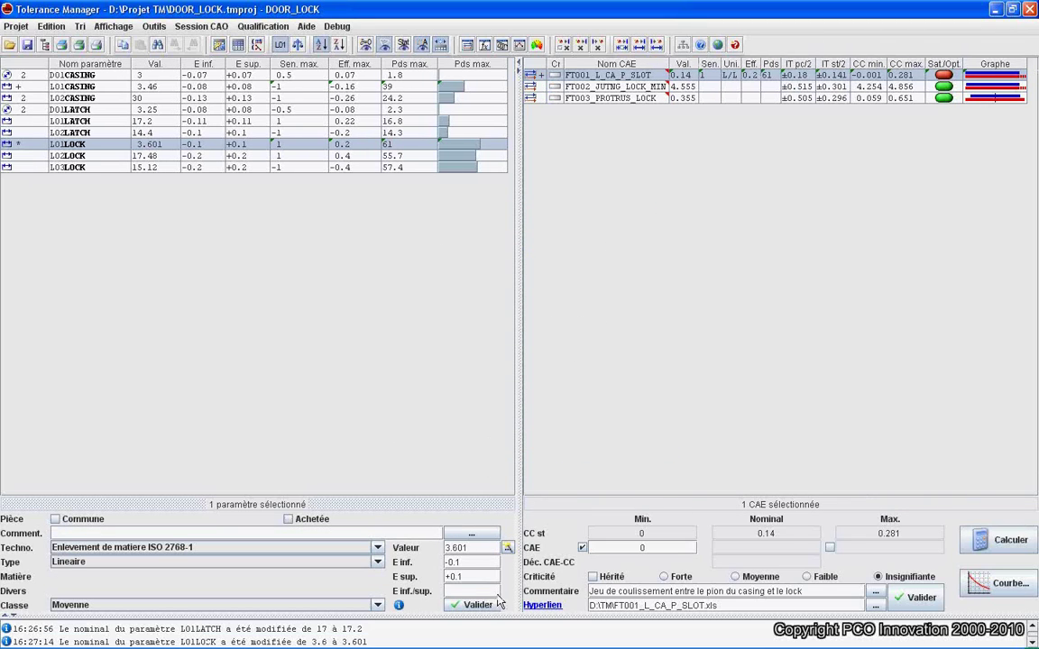
left_click(979, 540)
Step: Display the distribution graphs of all three CAE together to check them against their limits, close them and clear the selection
key("ctrl+a")
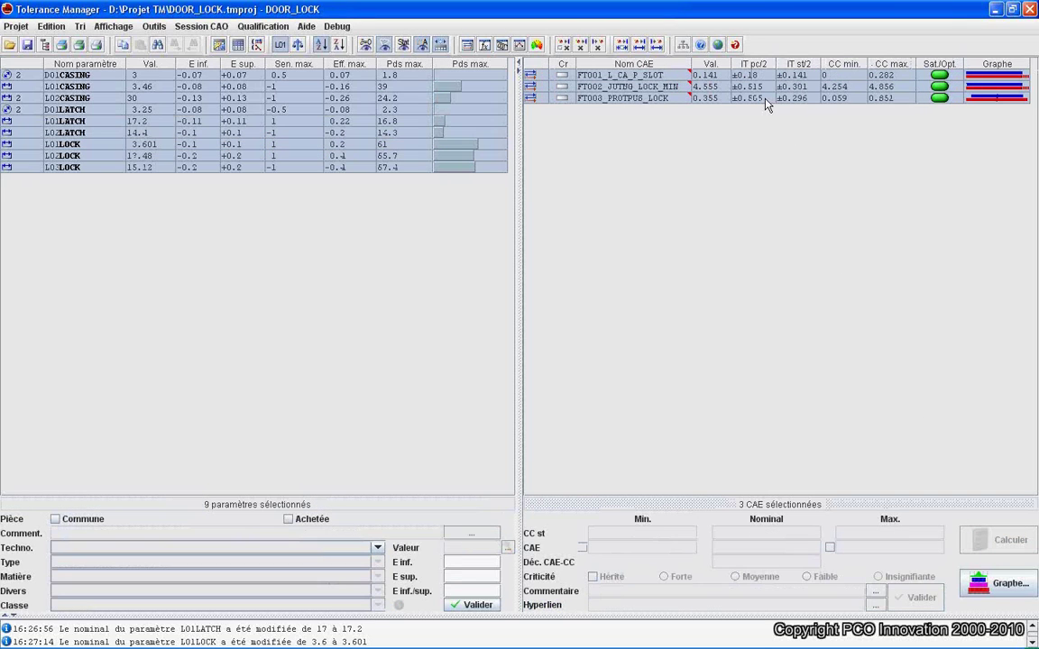
right_click(767, 103)
left_click(776, 203)
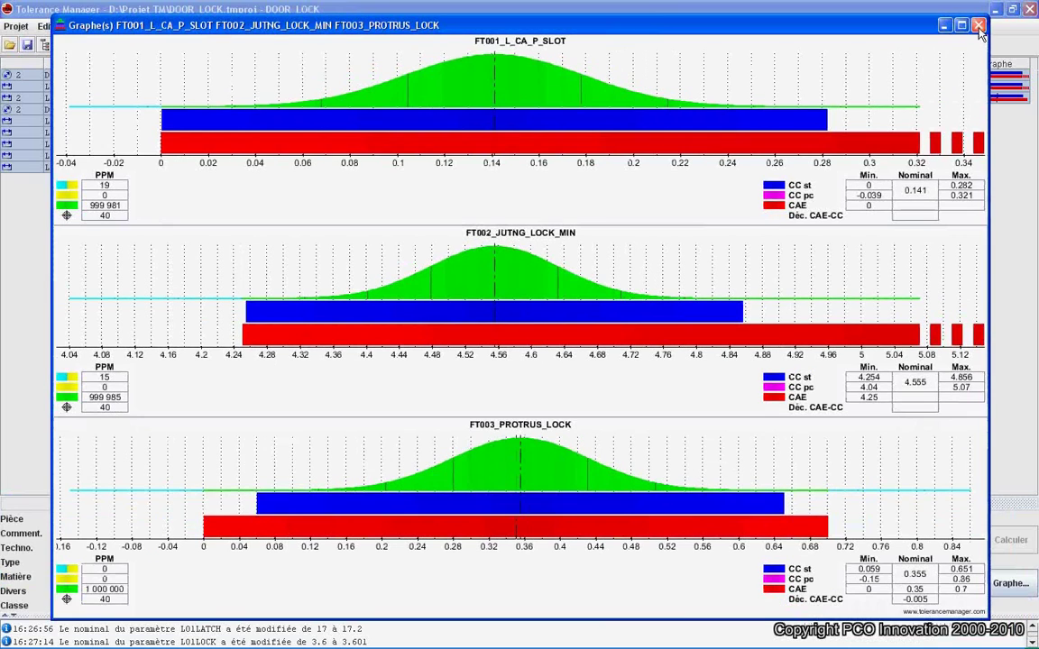
left_click(1004, 13)
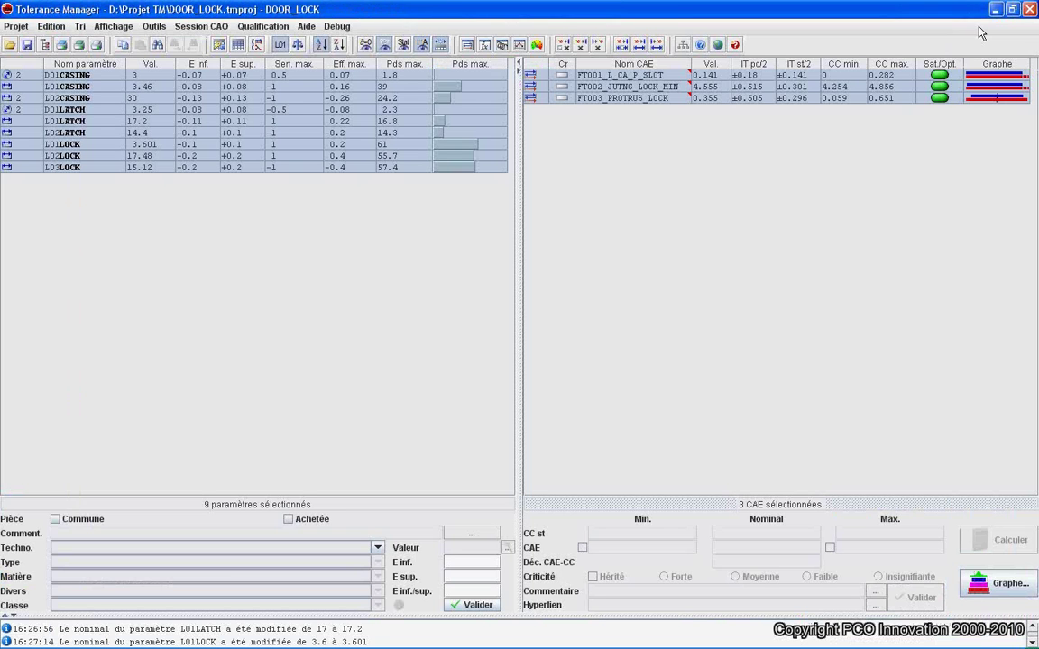
left_click(903, 159)
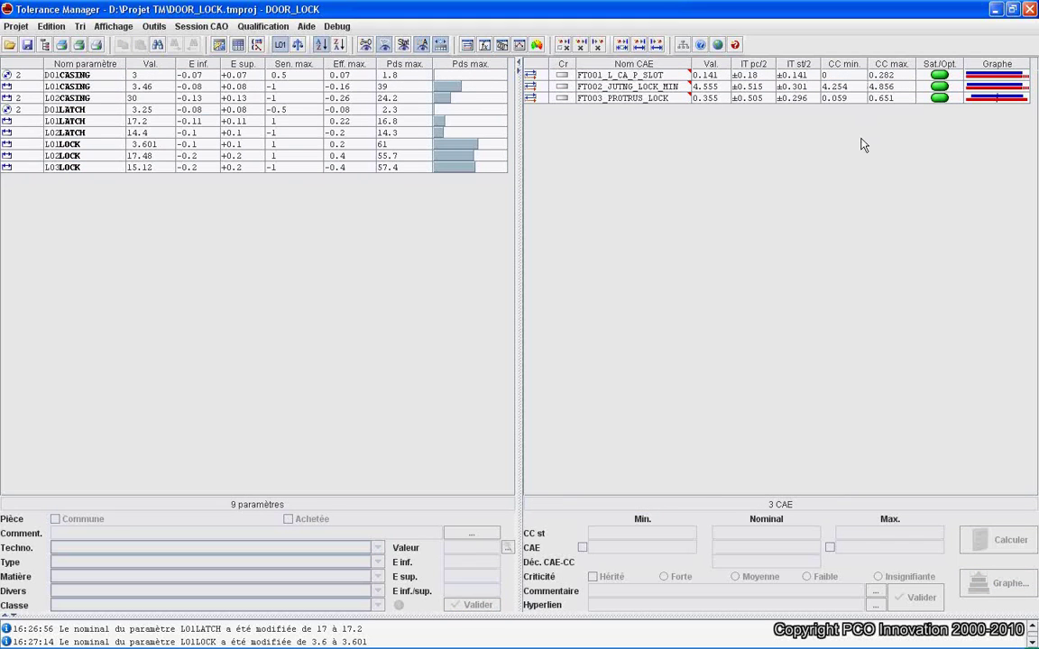